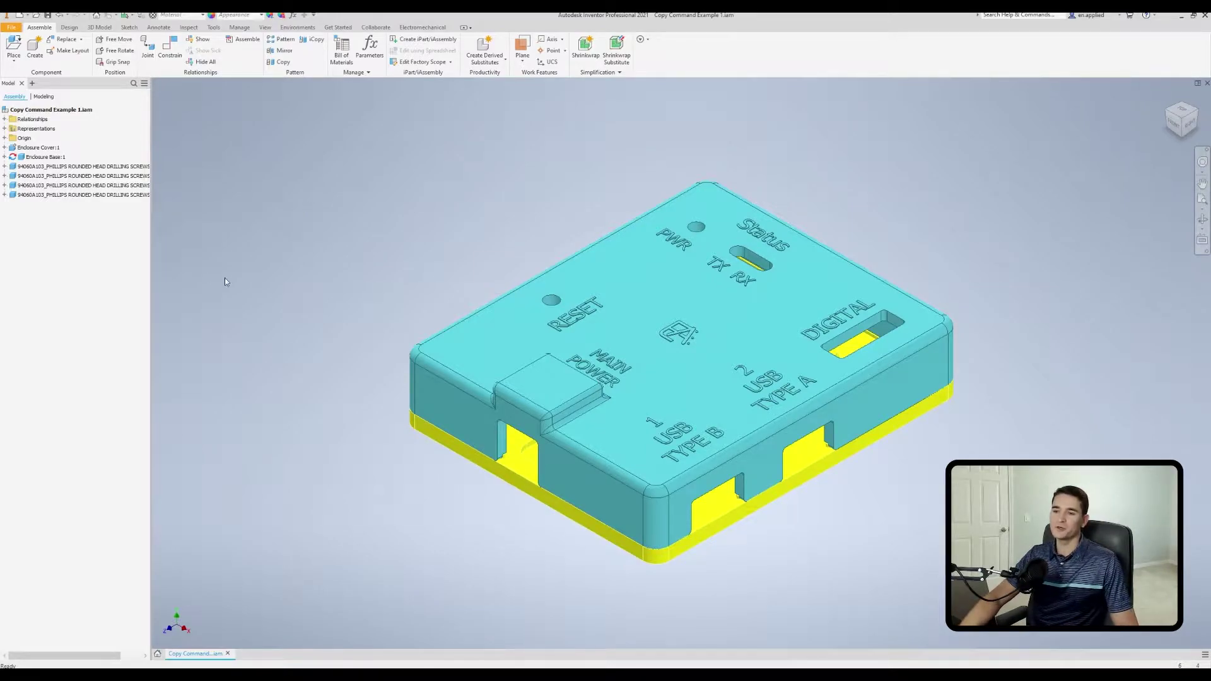
Examine the enclosure assembly from above and below, including the screws in its base
middle_click_drag(481, 452, 489, 350, "shift")
left_click(450, 365)
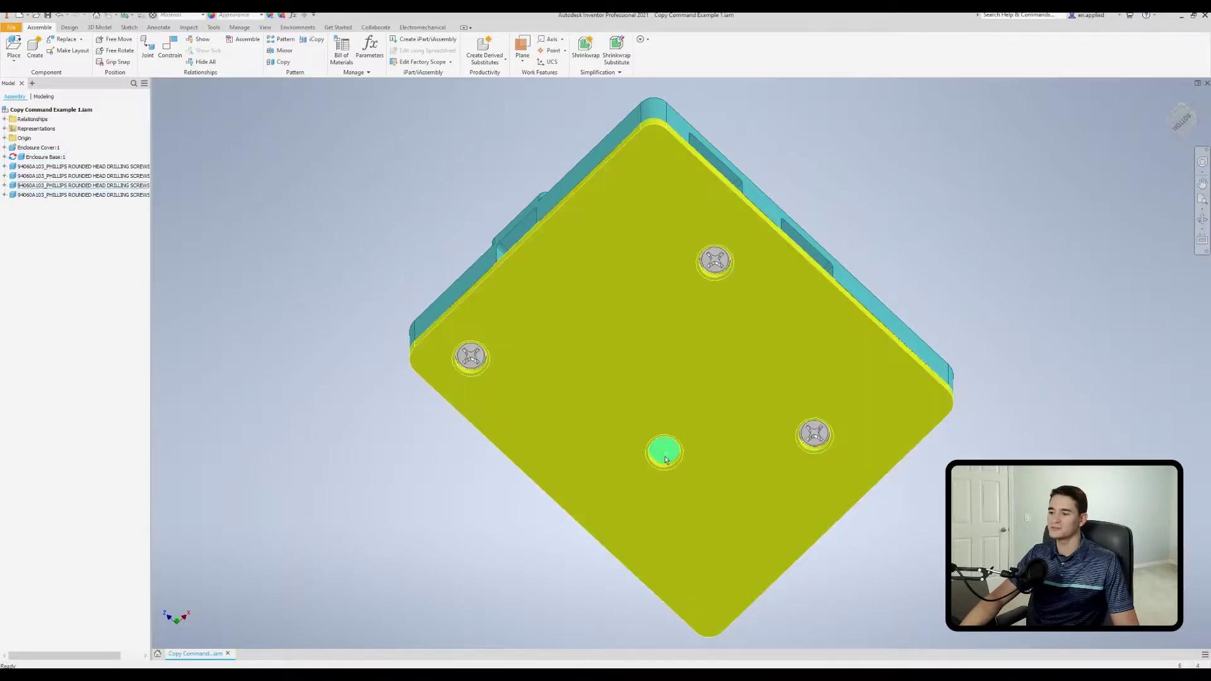
middle_click_drag(660, 200, 569, 373, "shift")
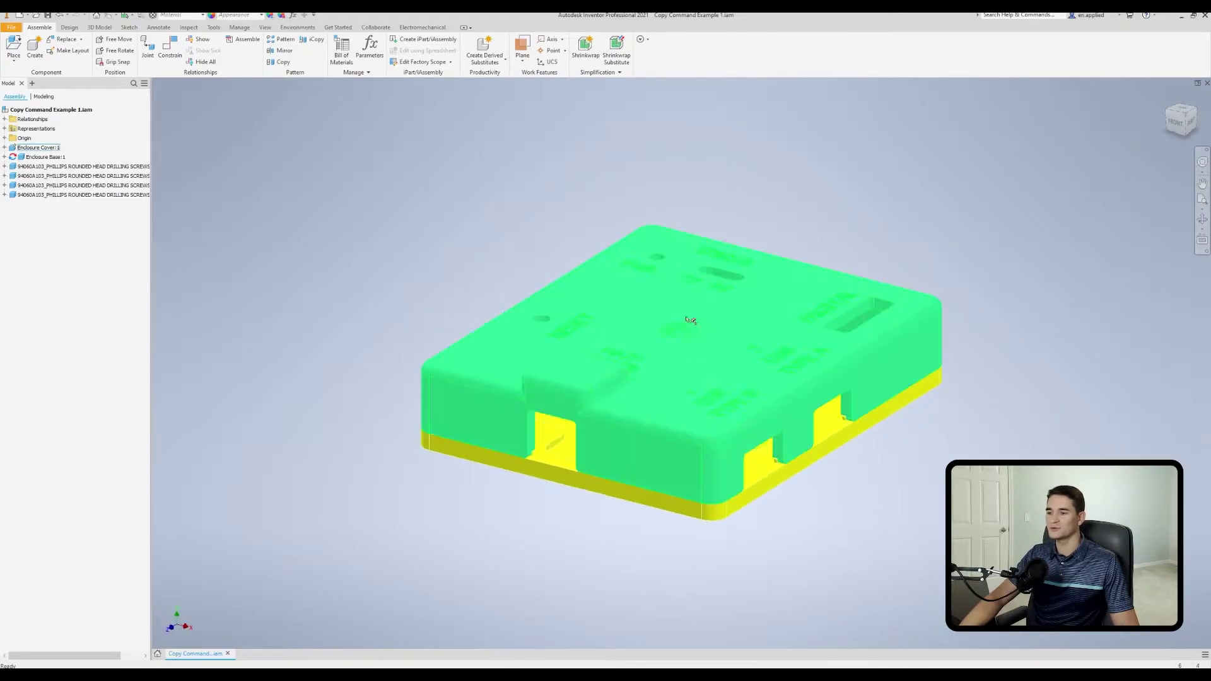
scroll(330, 381, "down", 2)
scroll(335, 369, "down", 1)
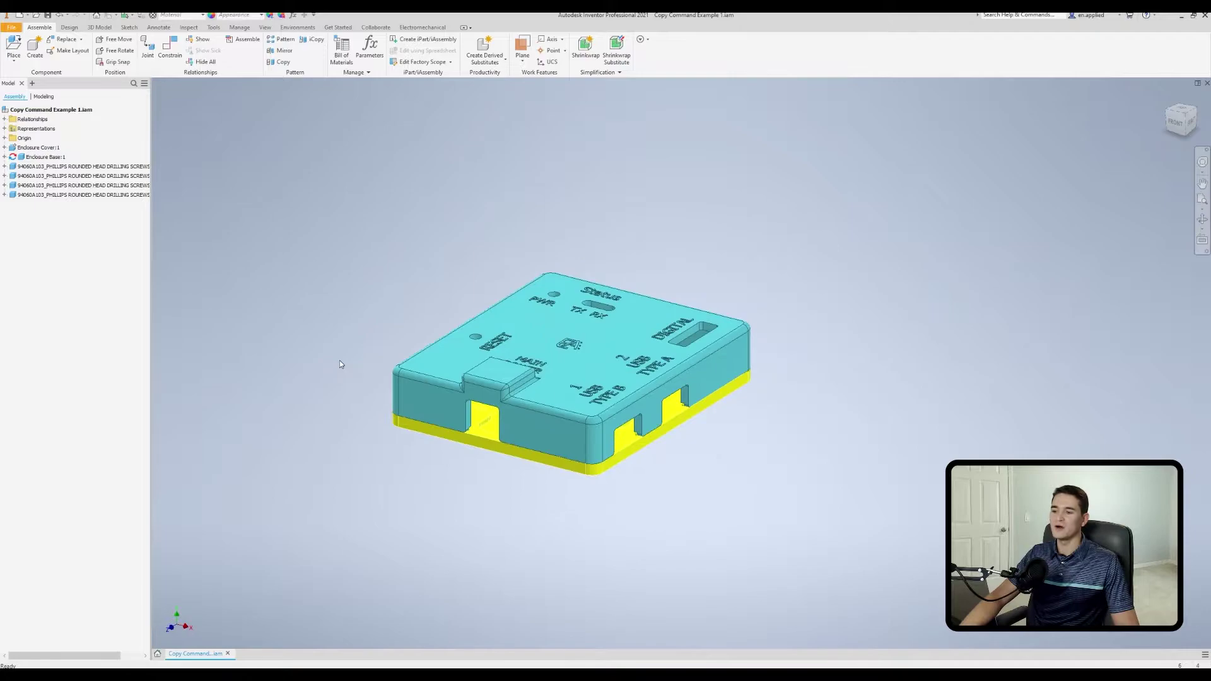
middle_click_drag(315, 342, 444, 364, "shift")
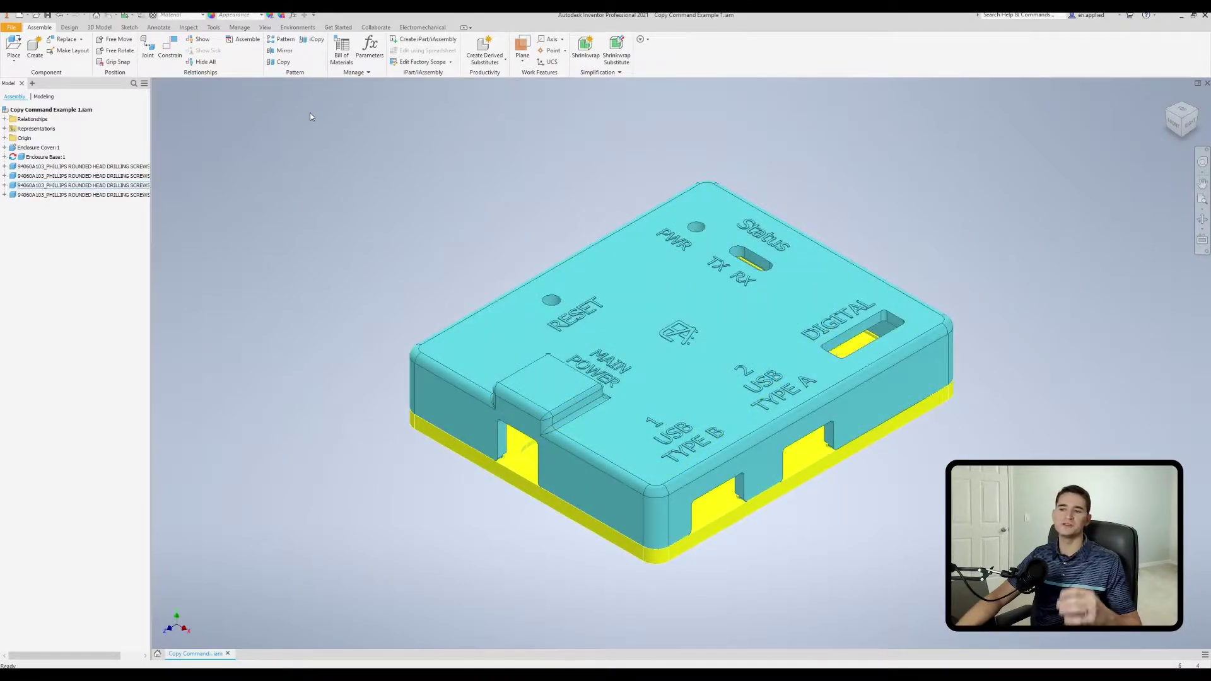
left_click(292, 65)
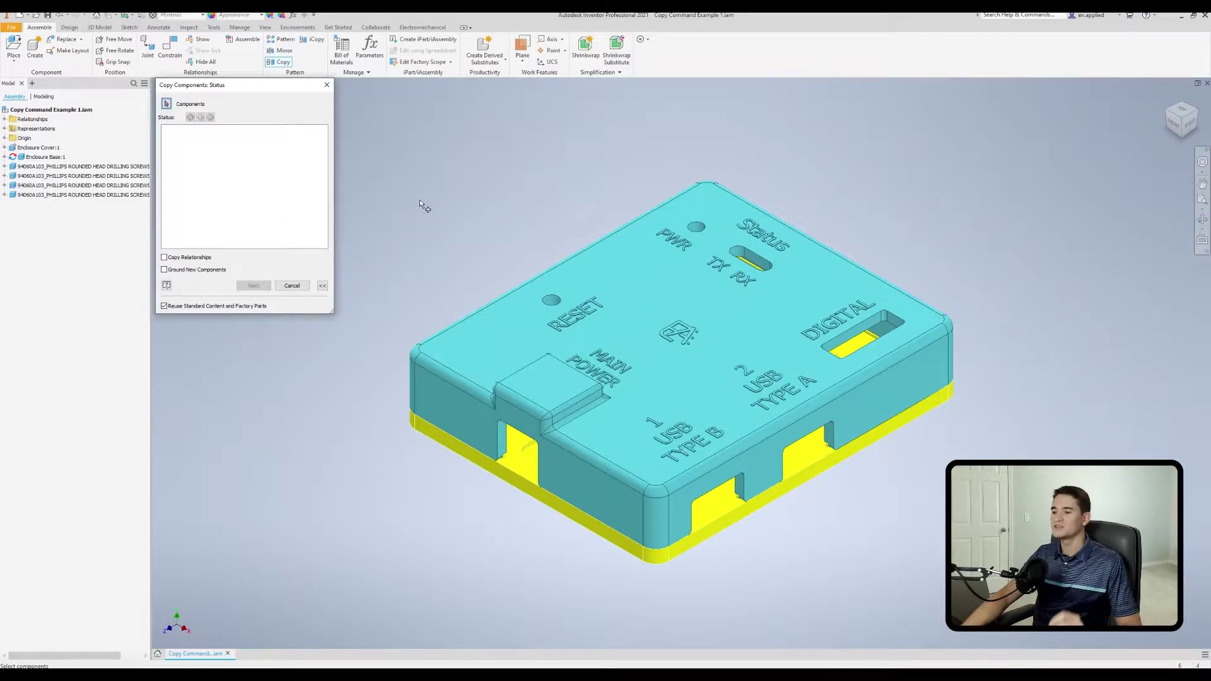
left_click(641, 278)
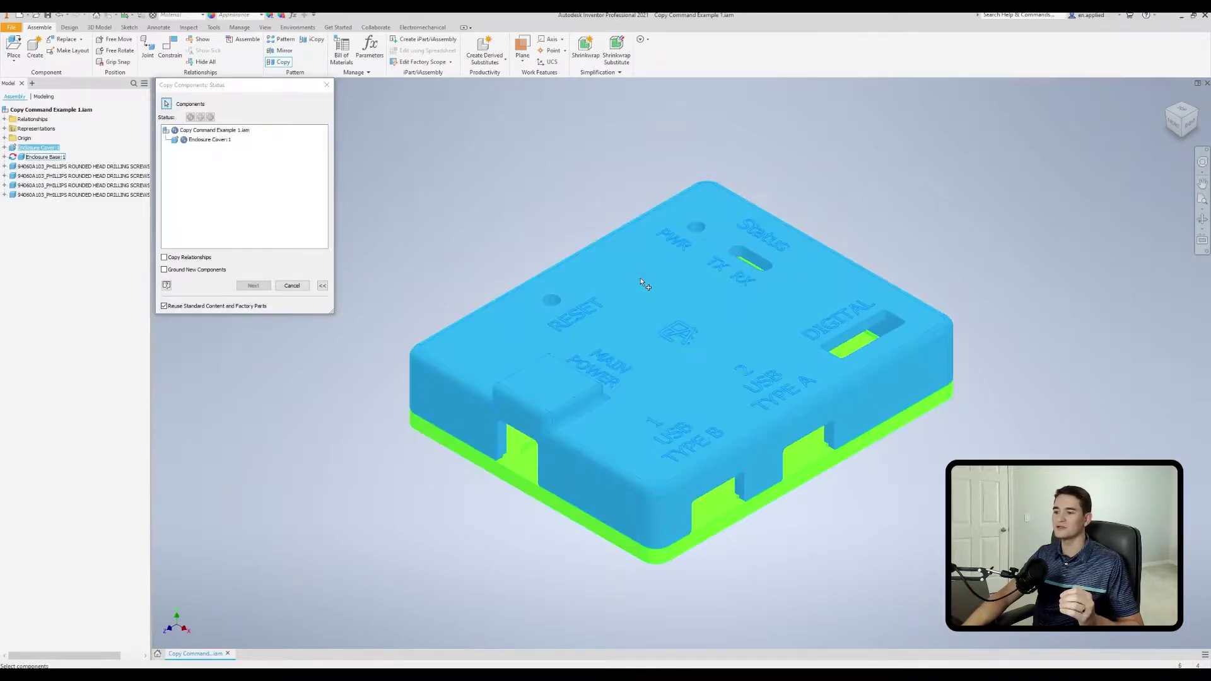
left_click(503, 469)
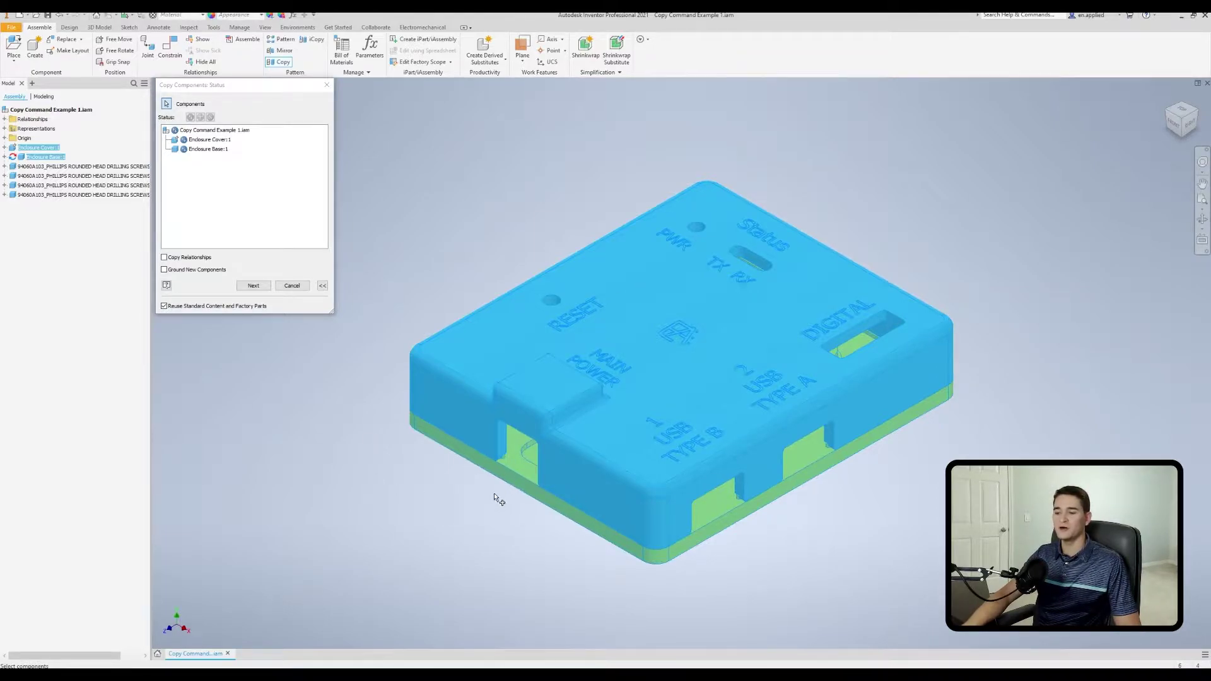
left_click(514, 478)
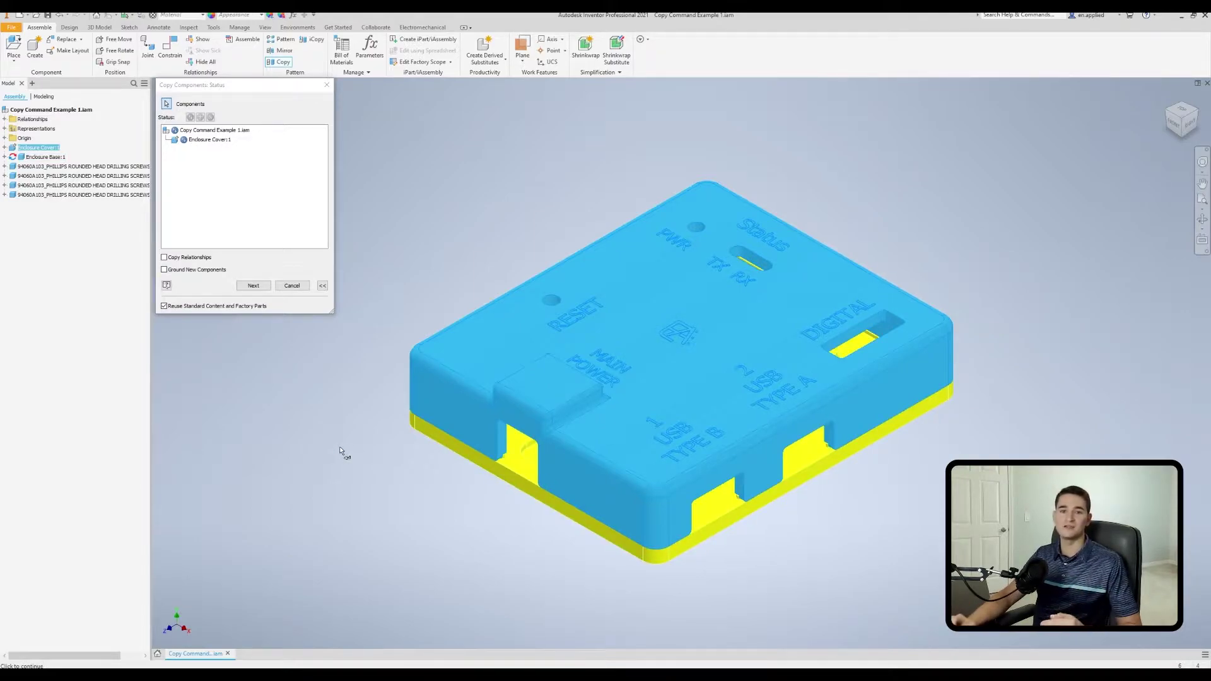
left_click(509, 469)
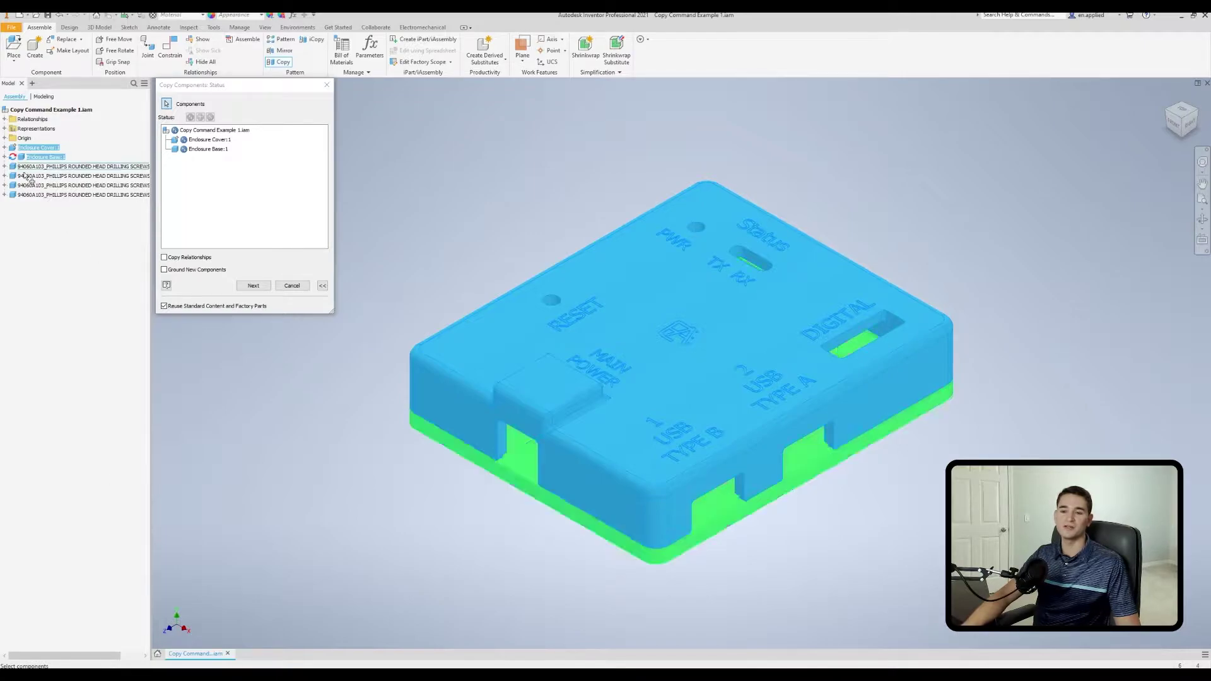
left_click(82, 167)
left_click(82, 177)
left_click(82, 185)
left_click(83, 194)
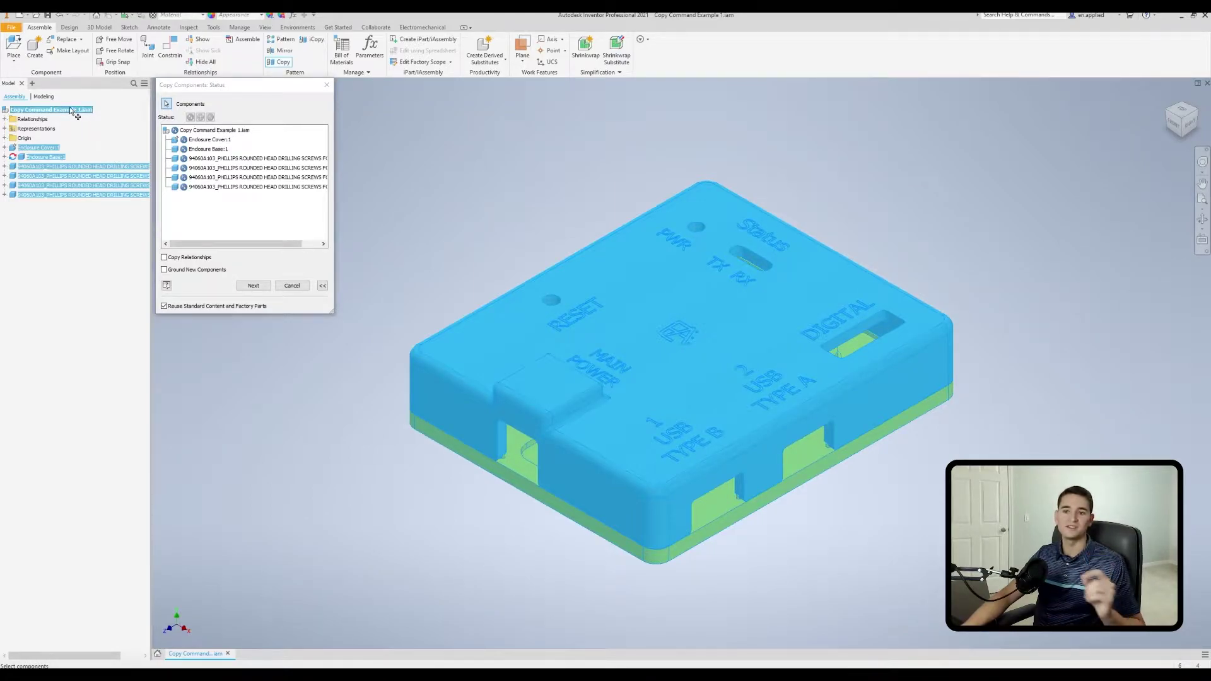
left_click(290, 286)
Start copying the whole Copy Command Example 1.iam assembly and set the four drilling screws to excluded
left_click(278, 62)
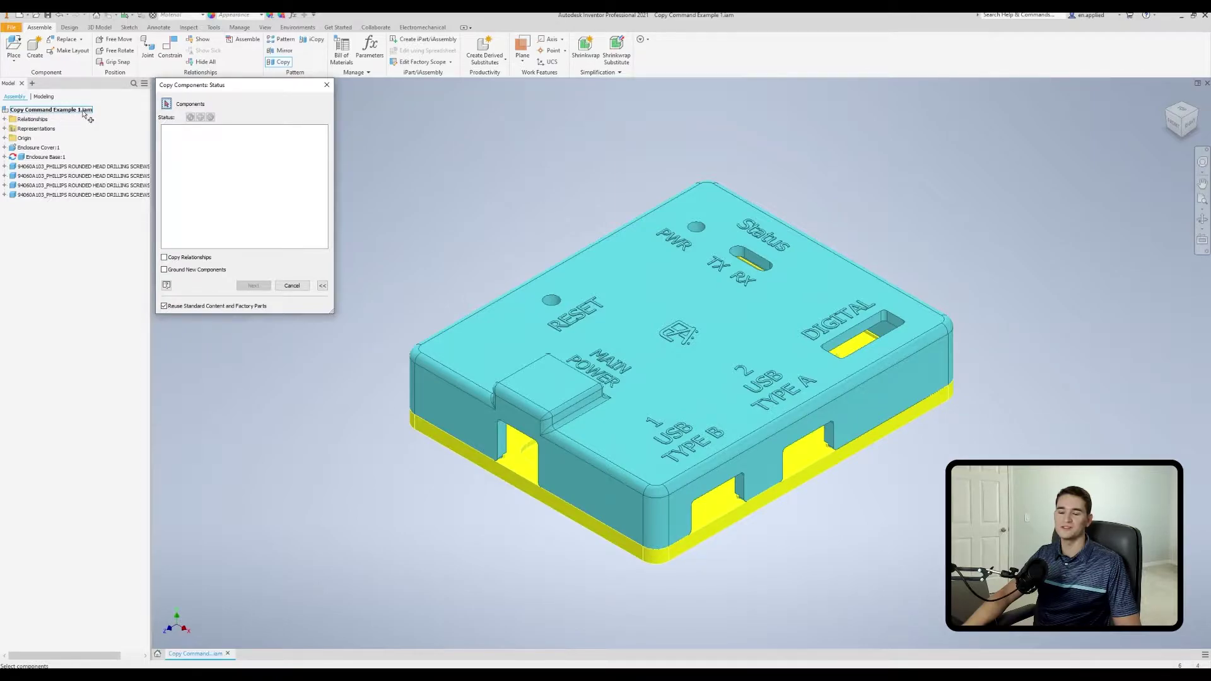
left_click(51, 110)
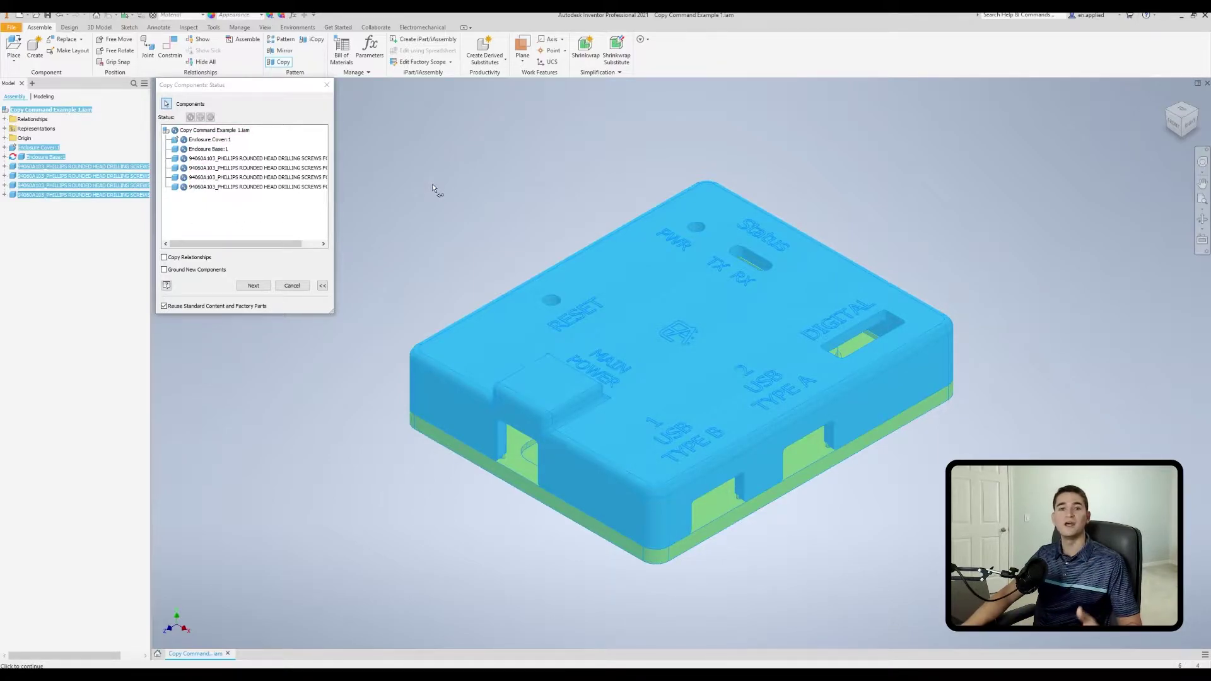
left_click(255, 108)
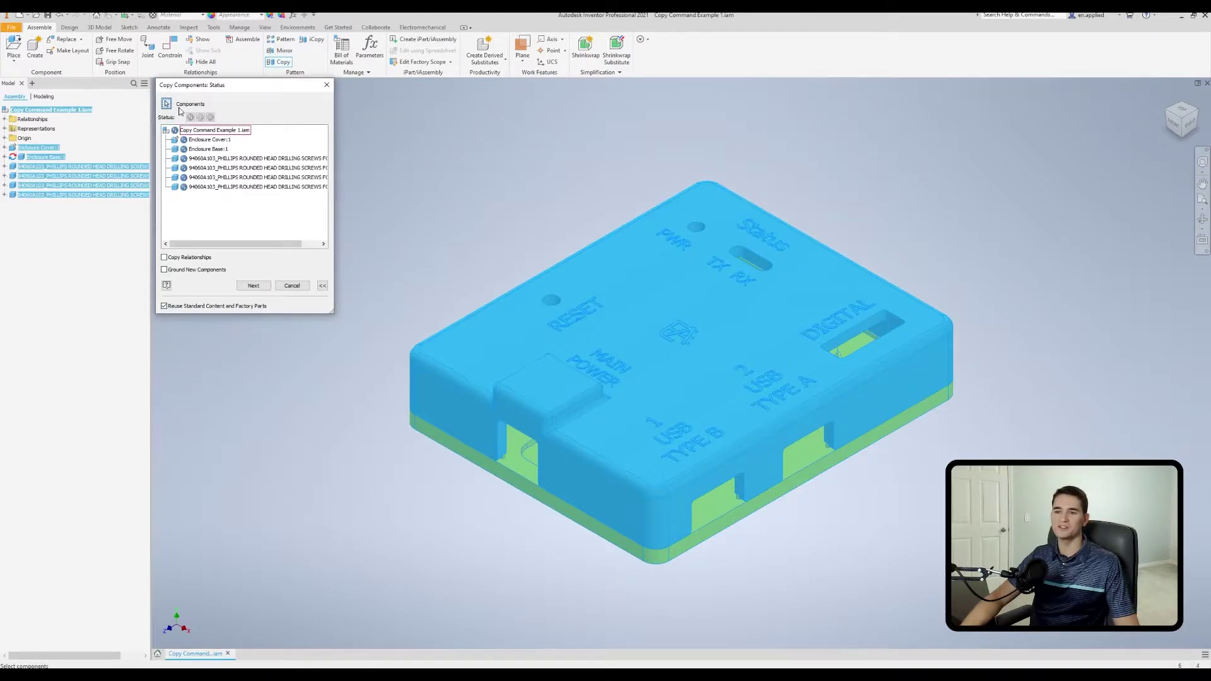
left_click(224, 188)
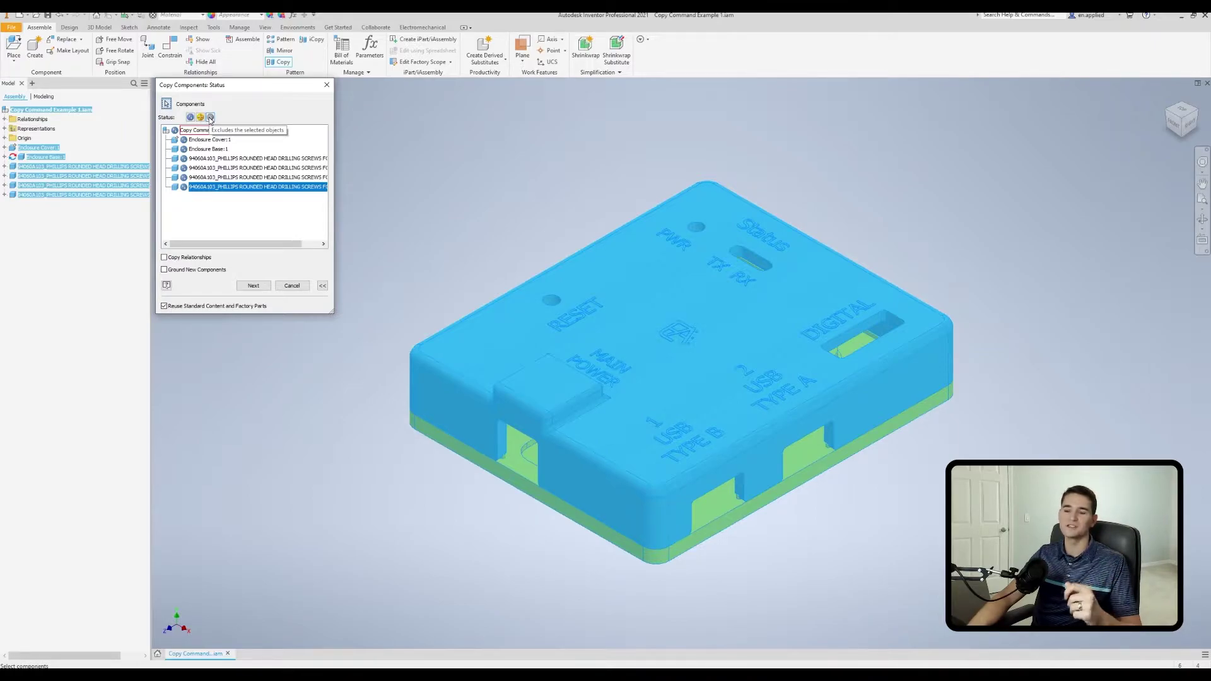
left_click(234, 159)
key("shift+End")
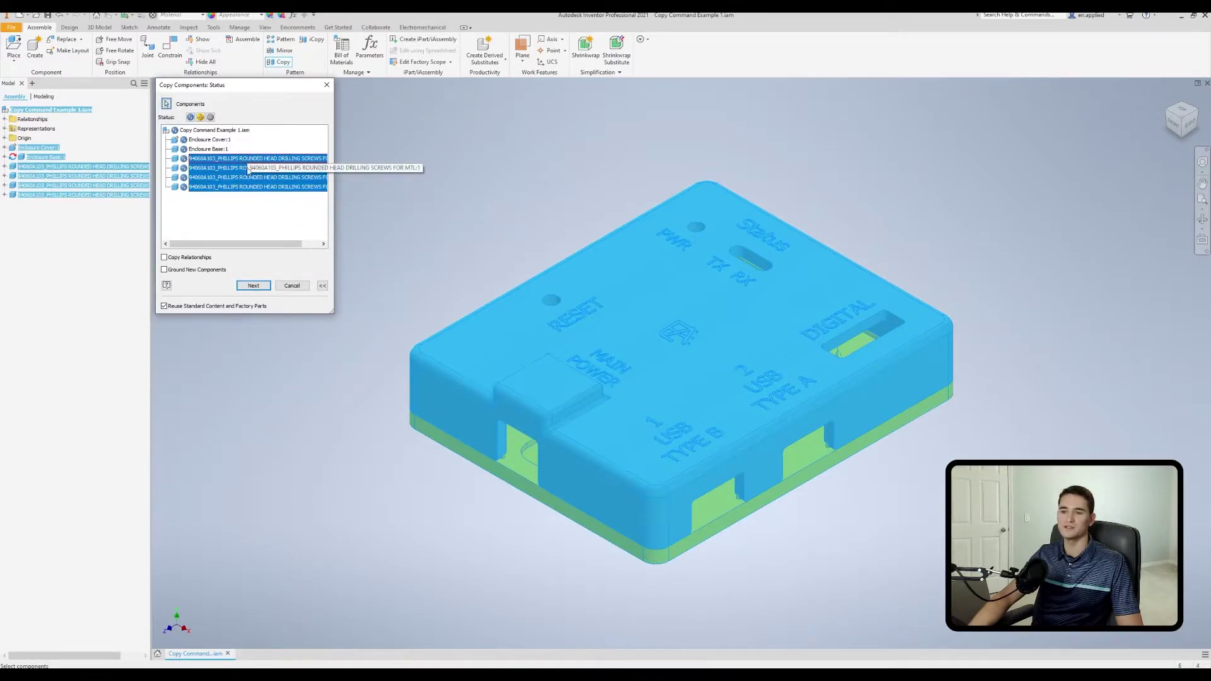
left_click(212, 118)
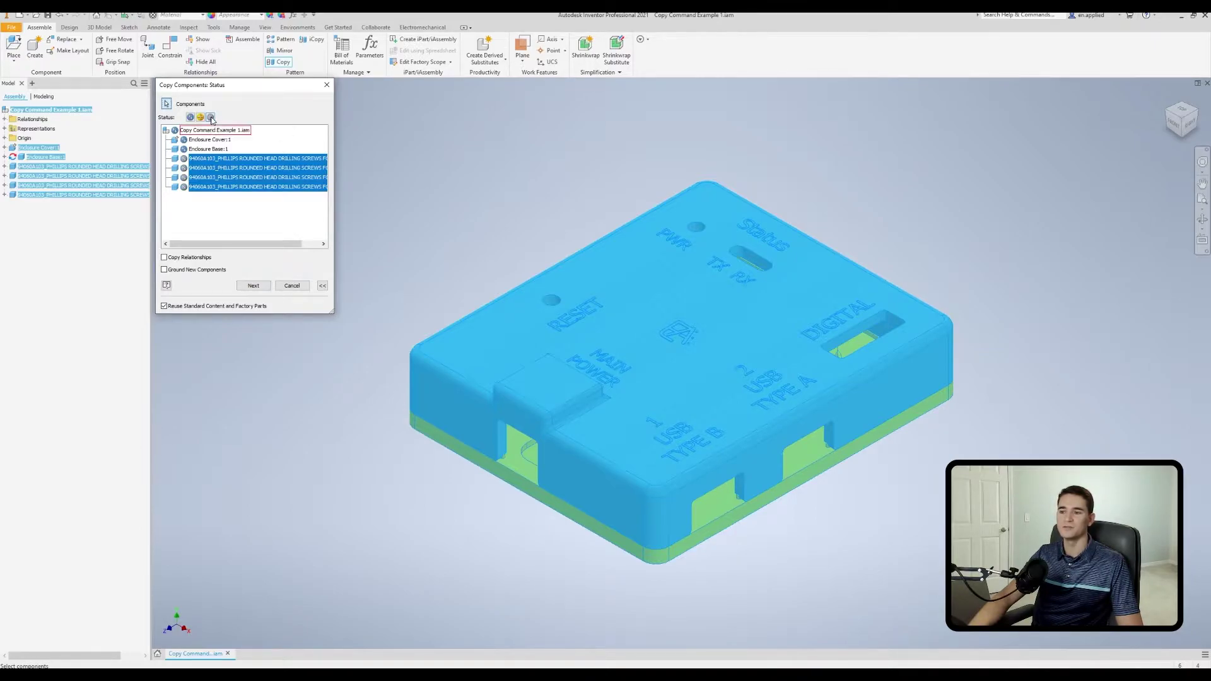
Set Enclosure Cover and Enclosure Base to be reused in the copy and go through the file naming stage
middle_click_drag(429, 322, 435, 328, "shift")
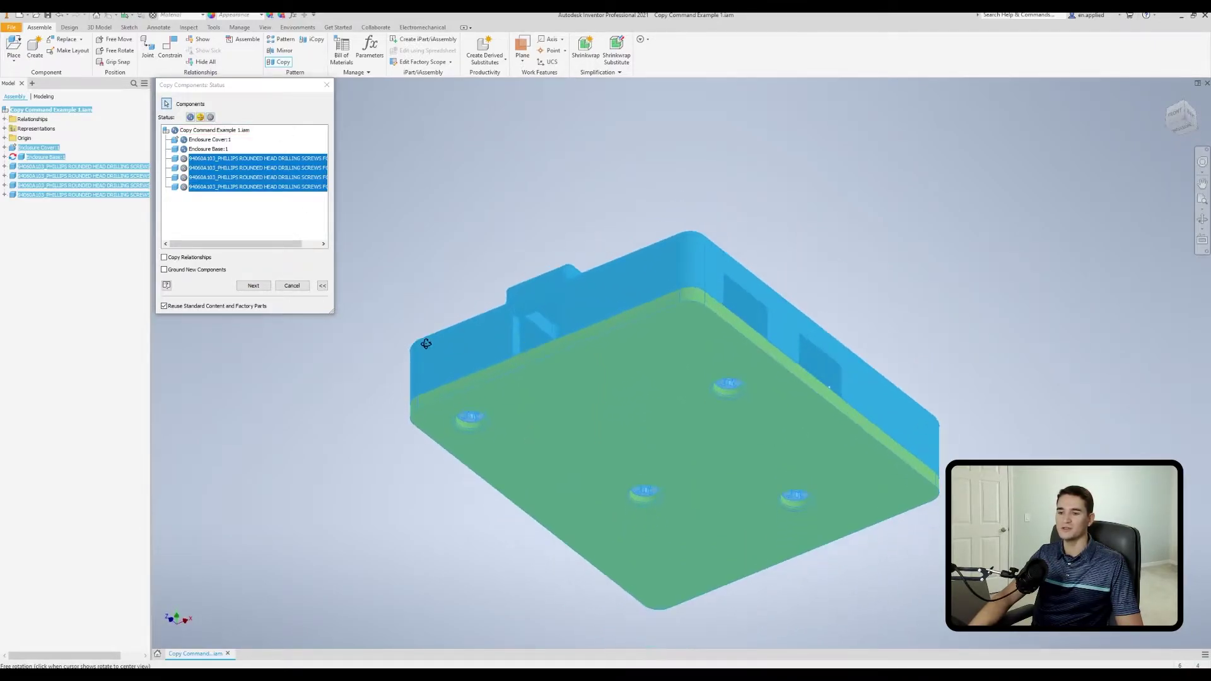
left_click(202, 149)
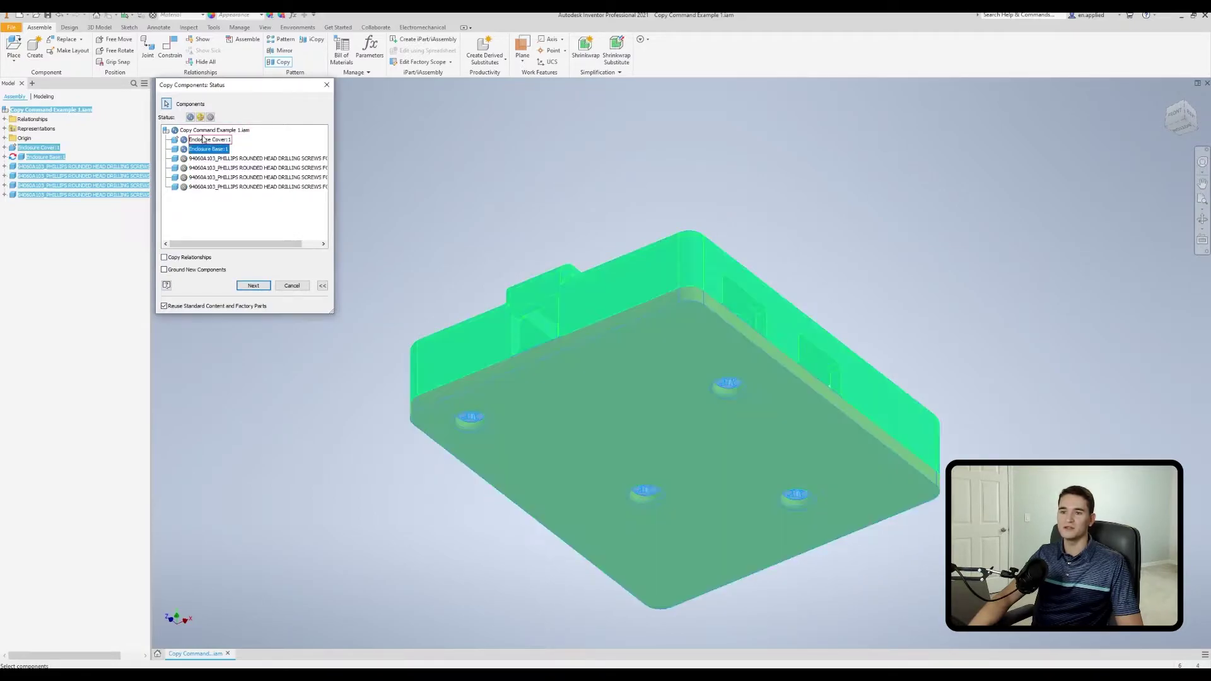
left_click(203, 139, "ctrl")
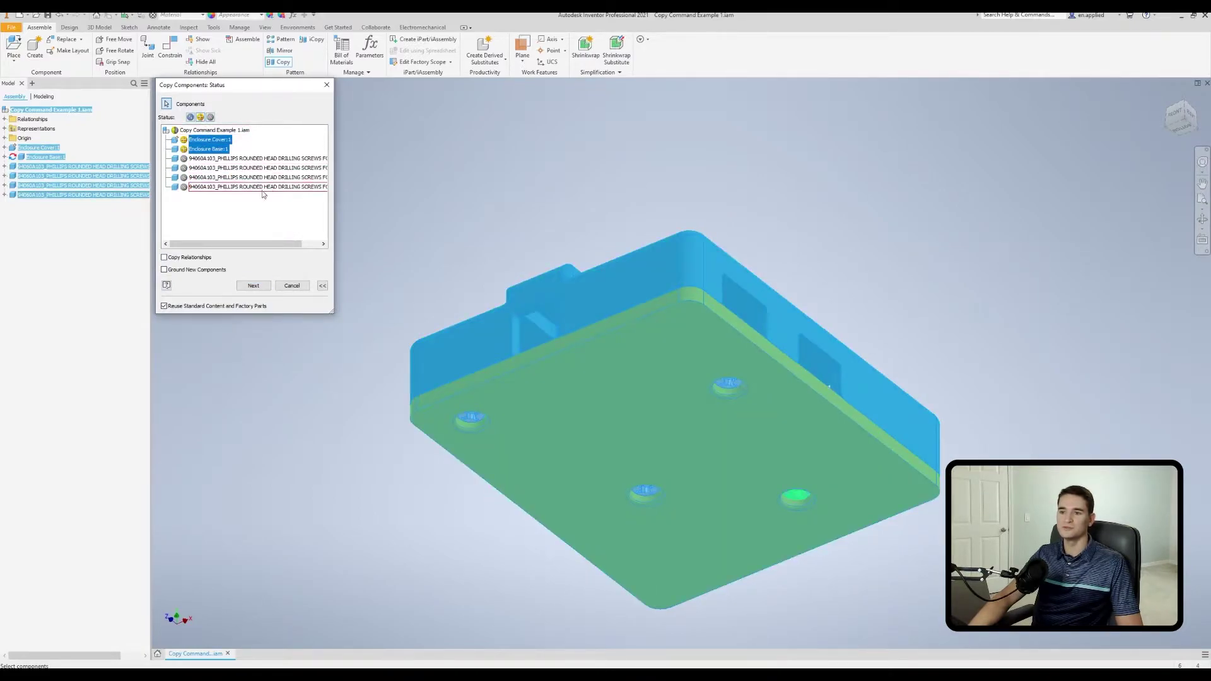
left_click(253, 285)
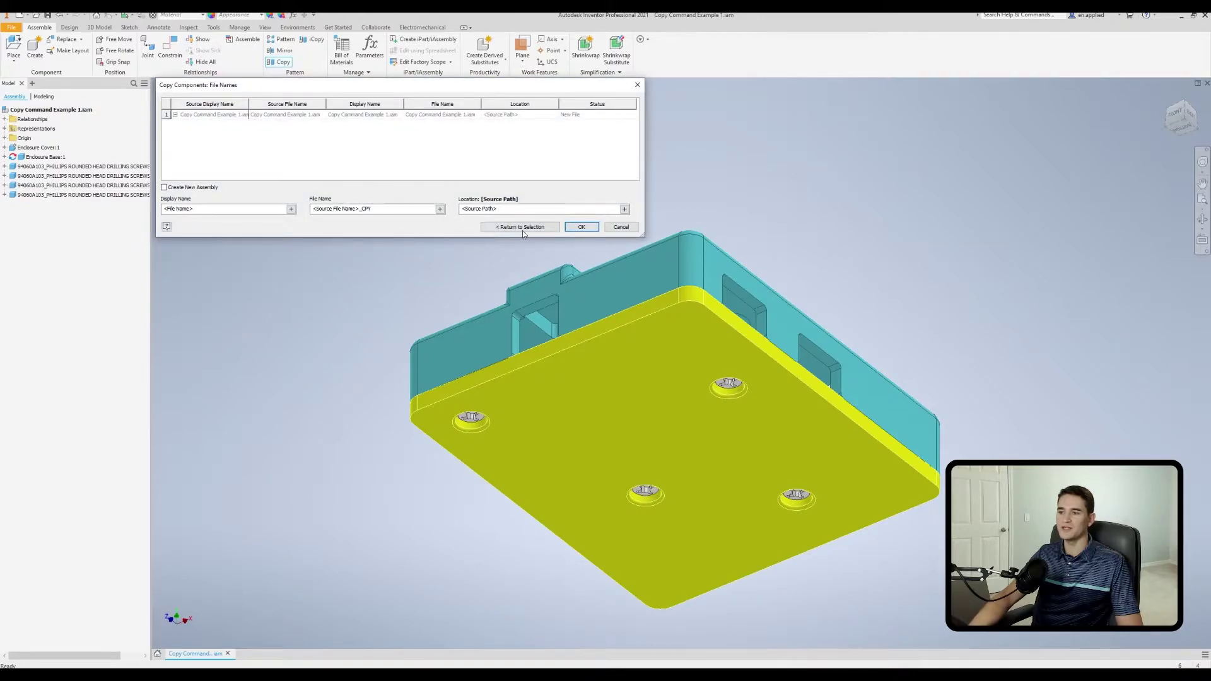
left_click(581, 226)
Choose only the enclosure cover for the Copy command, give it the copy status, and proceed to file naming
left_click(549, 175)
middle_click_drag(549, 175, 523, 209, "shift")
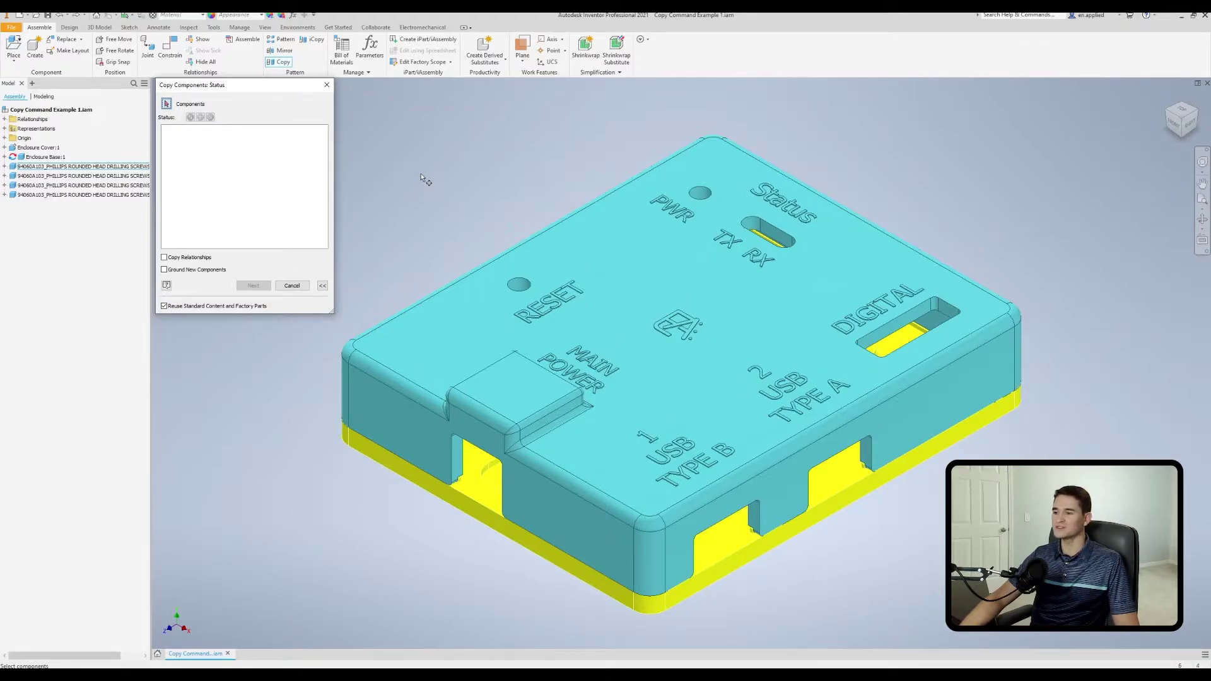
left_click(633, 260)
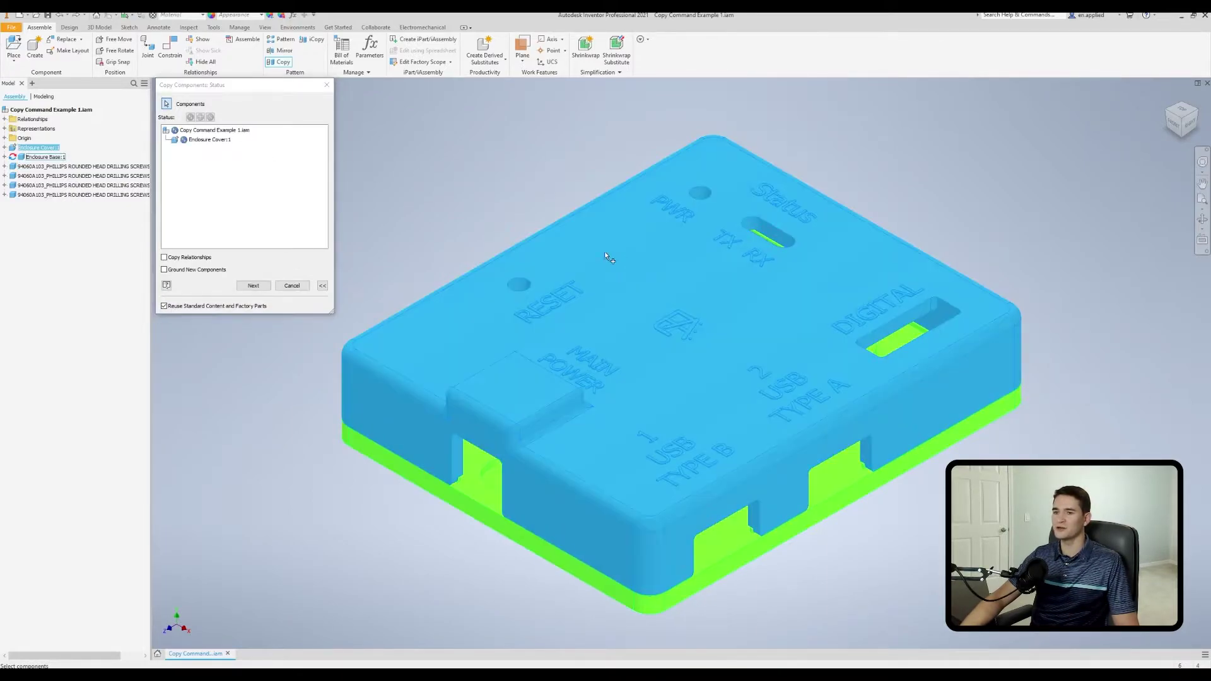
left_click(187, 141)
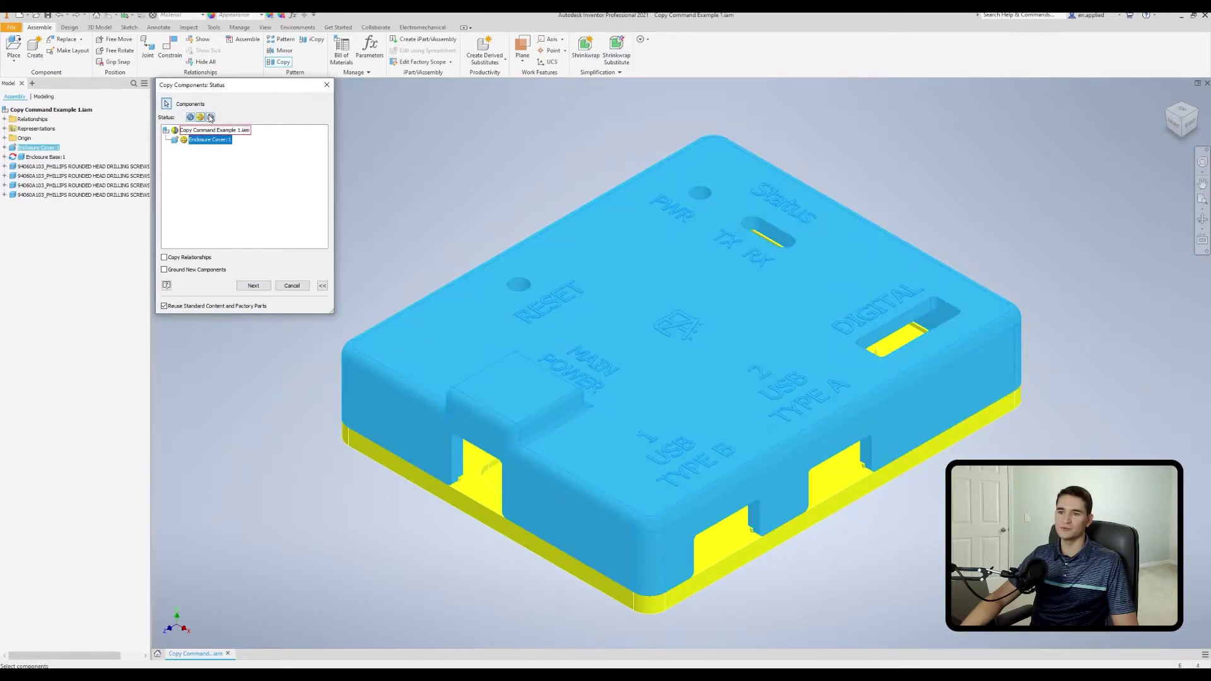
left_click(190, 117)
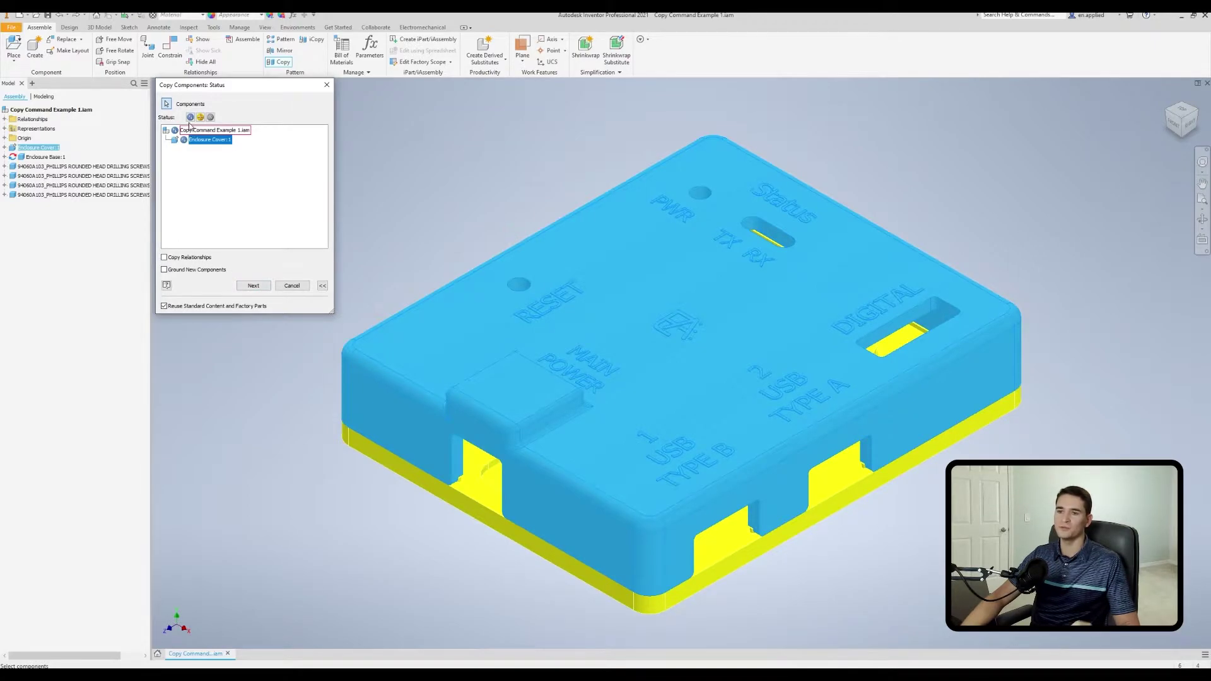
left_click(253, 286)
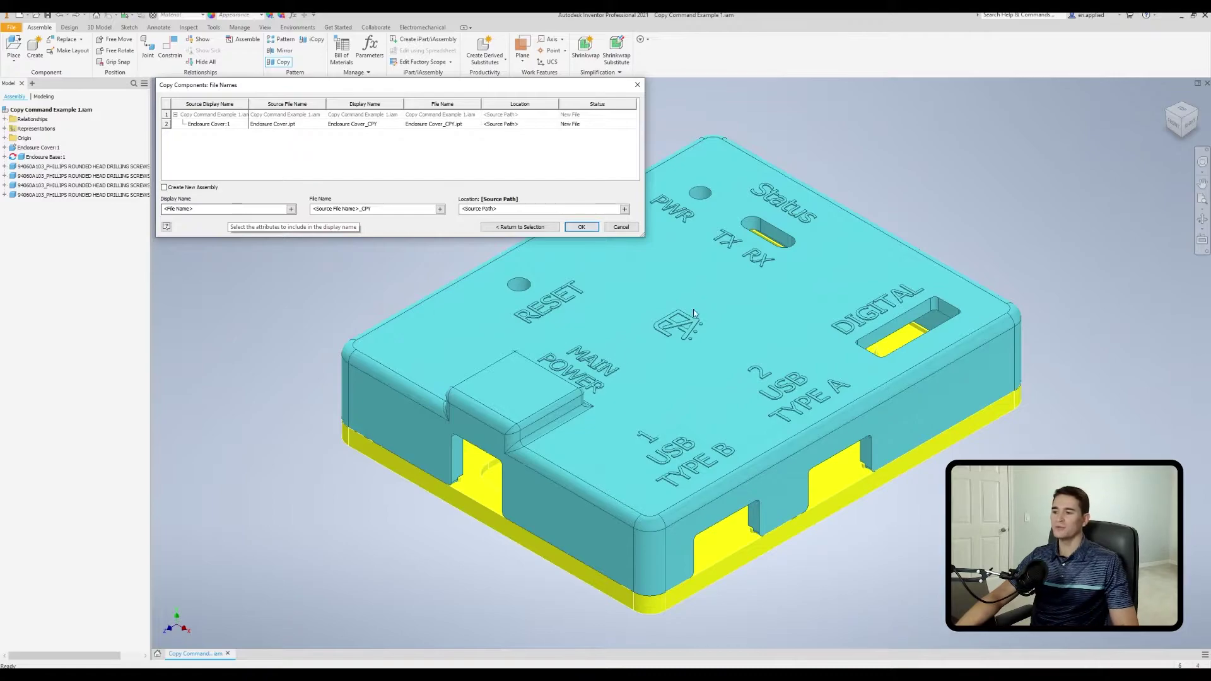
Set the copy's display name to Modified Cover, its file name to Cover Rev. B, and its location to the pasted "Assembly - Copy Command" folder path
left_click_drag(208, 209, 135, 203)
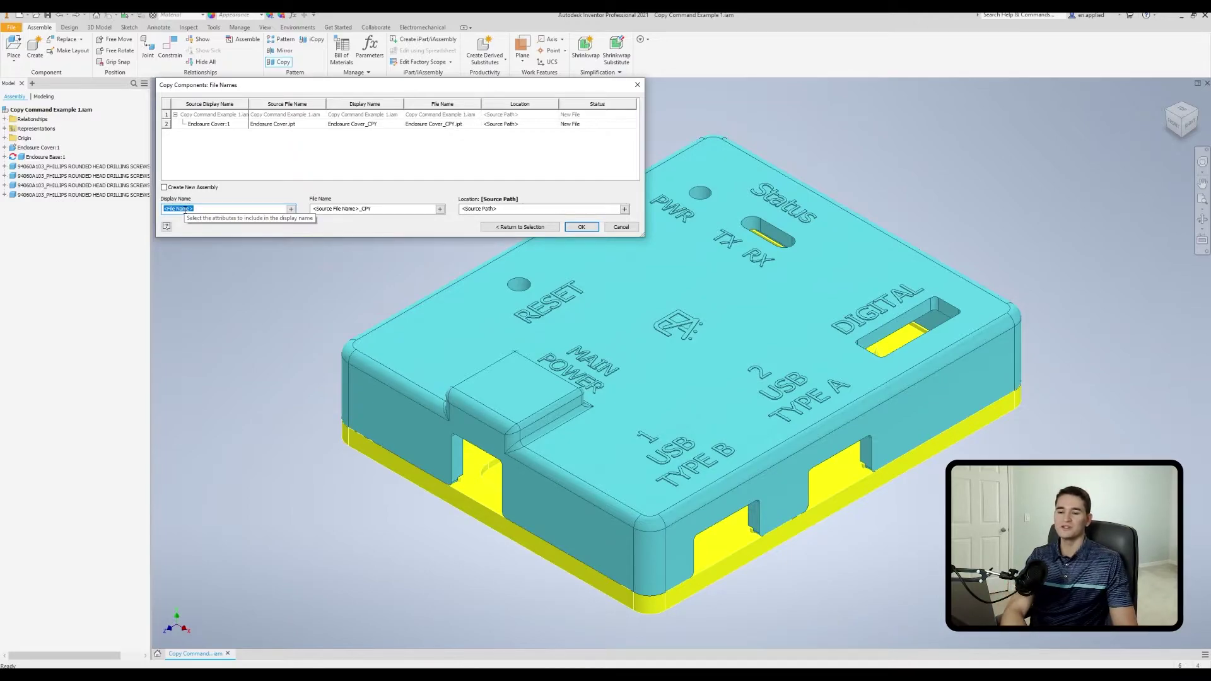
type("M")
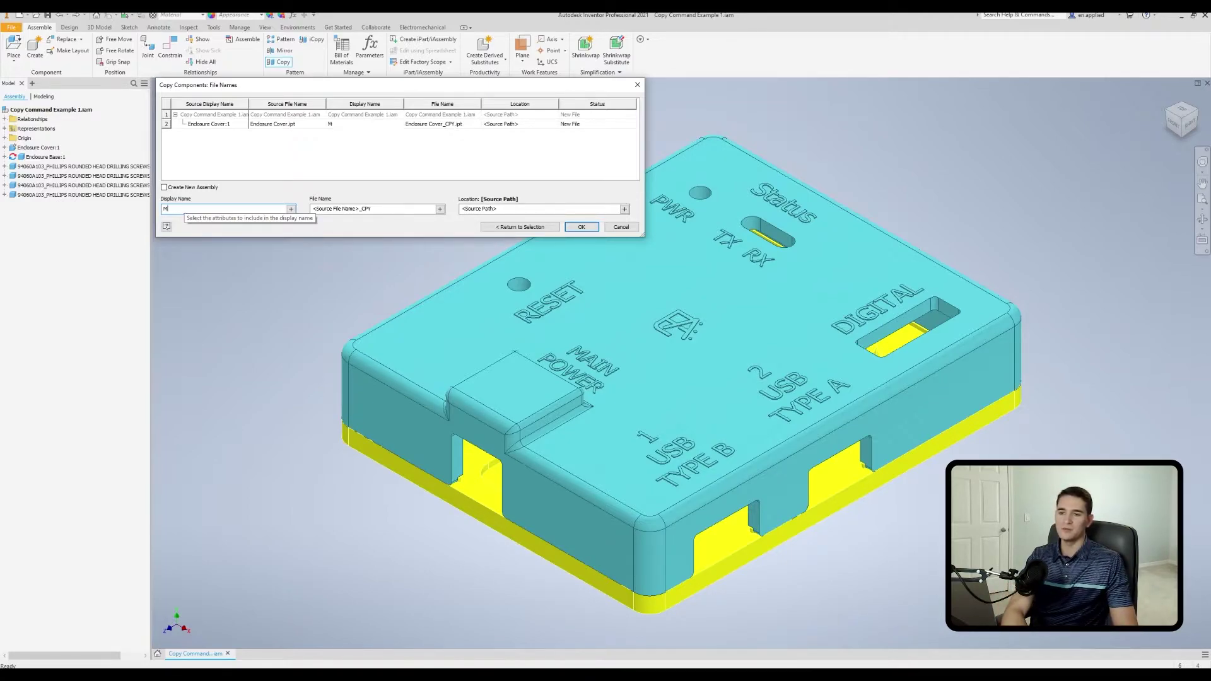
type("odified Cover")
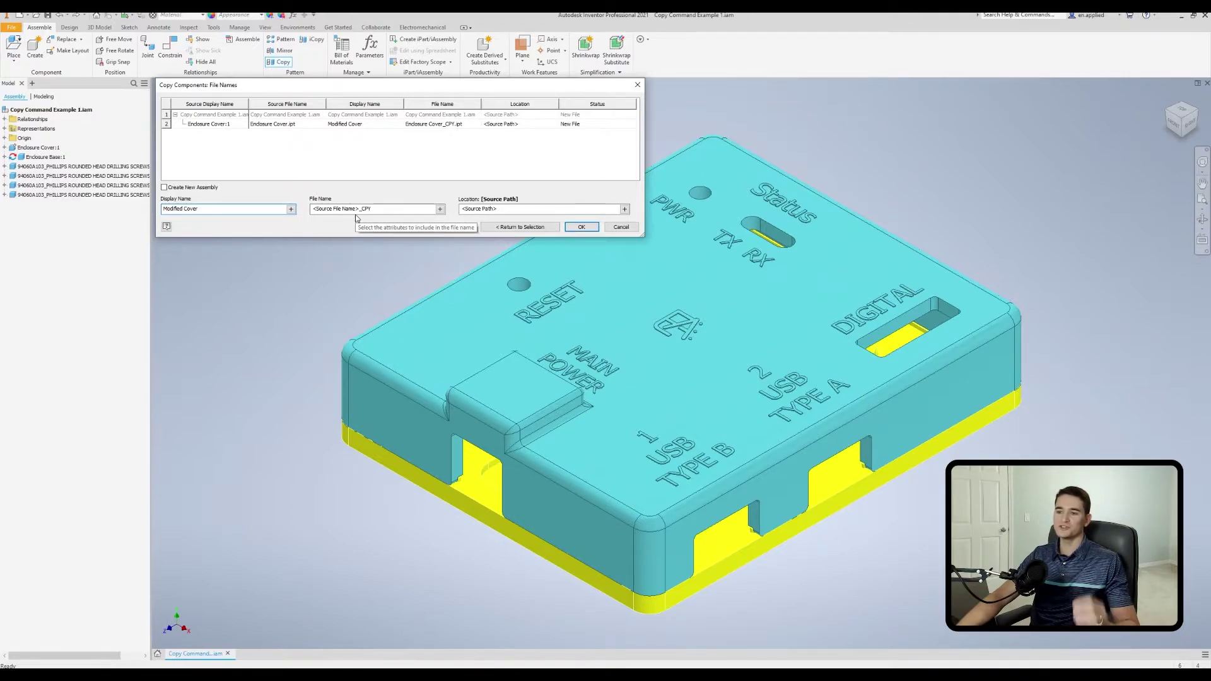
left_click_drag(375, 209, 307, 210)
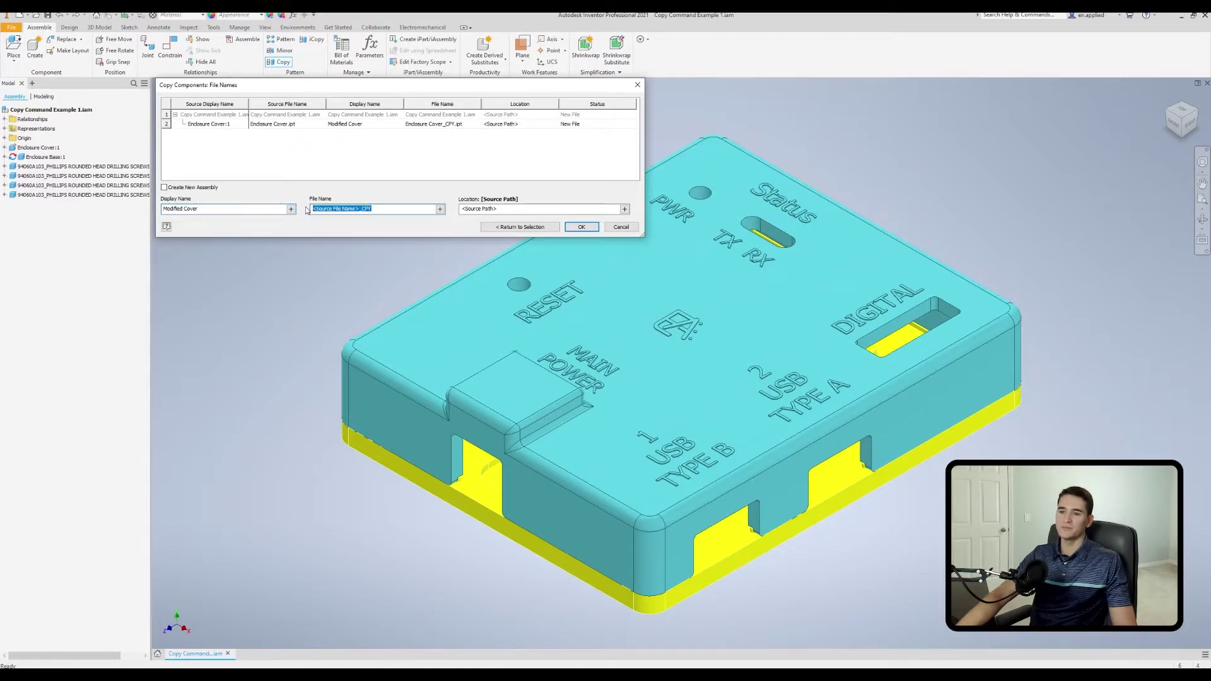
type("Cover Rev. B")
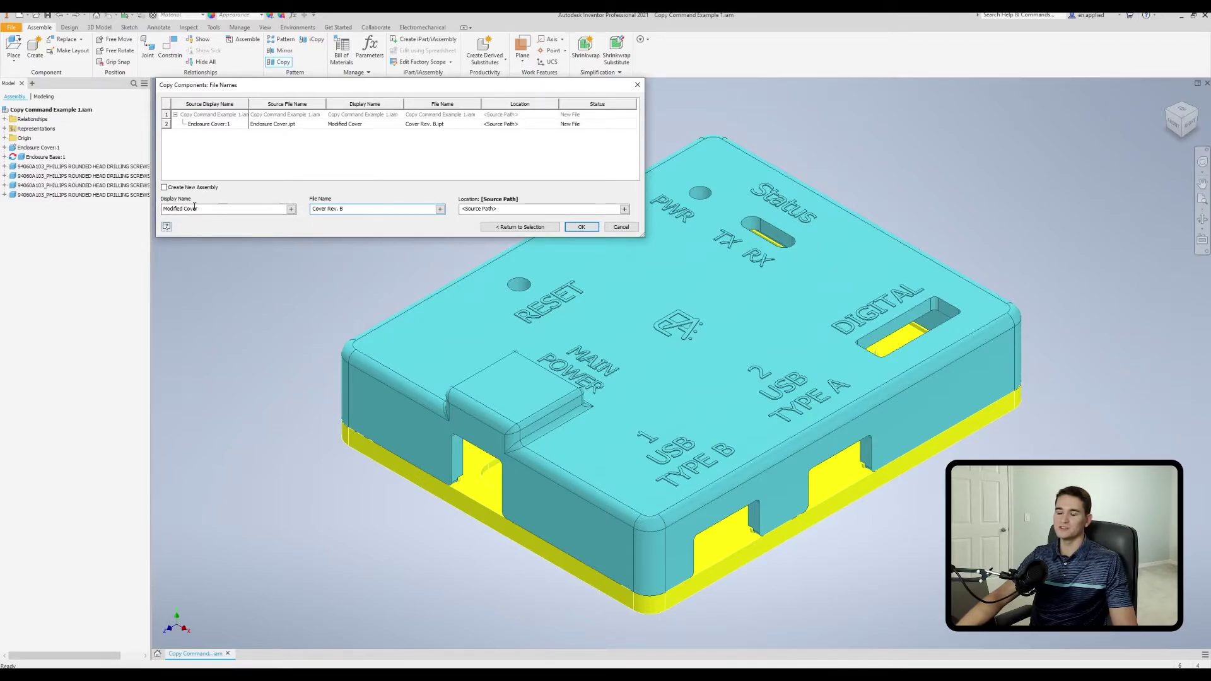
left_click(522, 210)
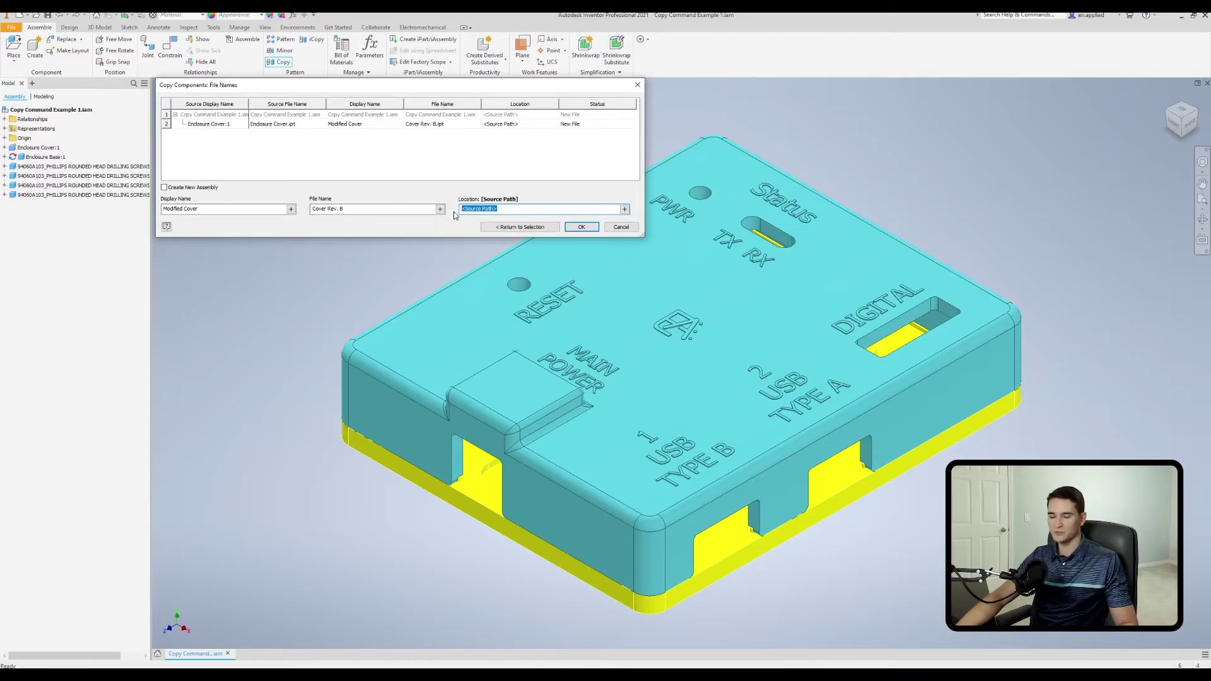
key("ctrl+v")
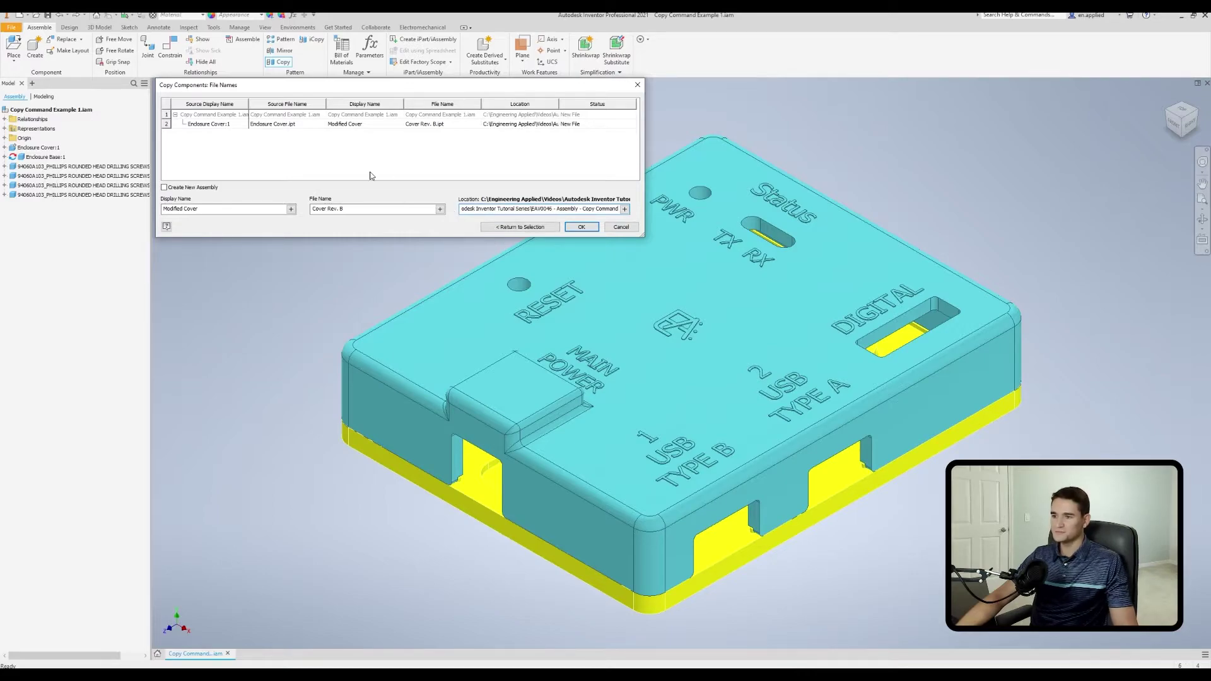
Accept the file names and place the copied cover in the empty space beside the original enclosure
left_click(581, 227)
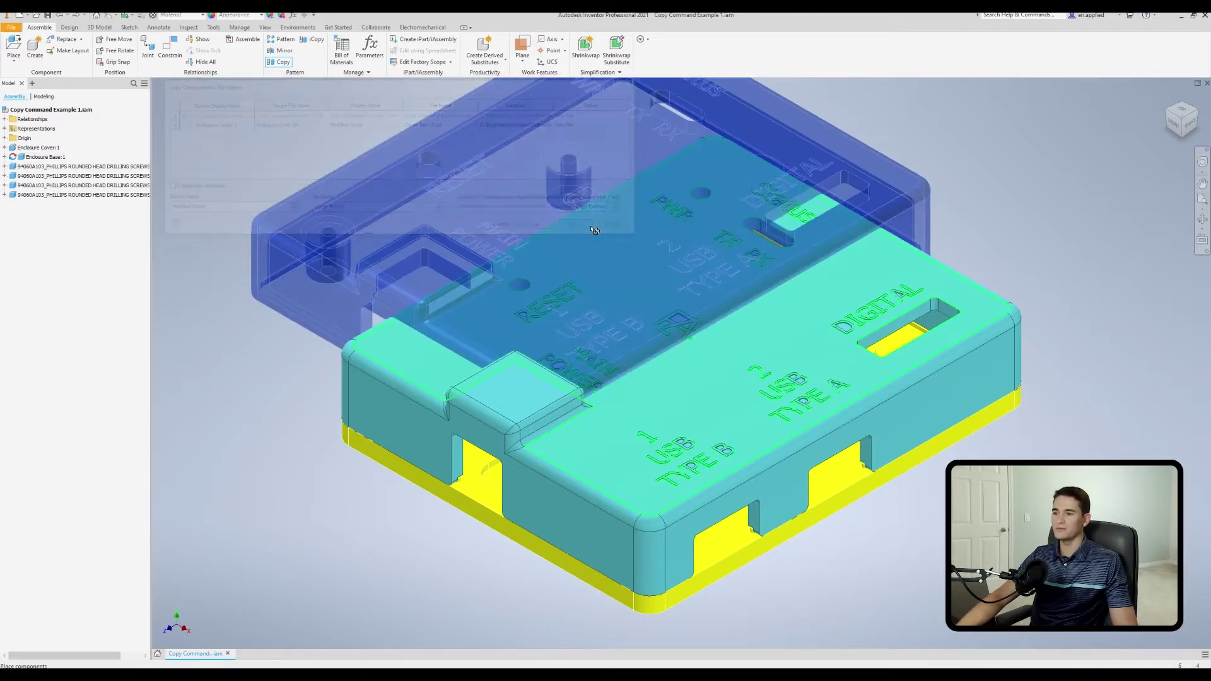
scroll(798, 215, "down", 5)
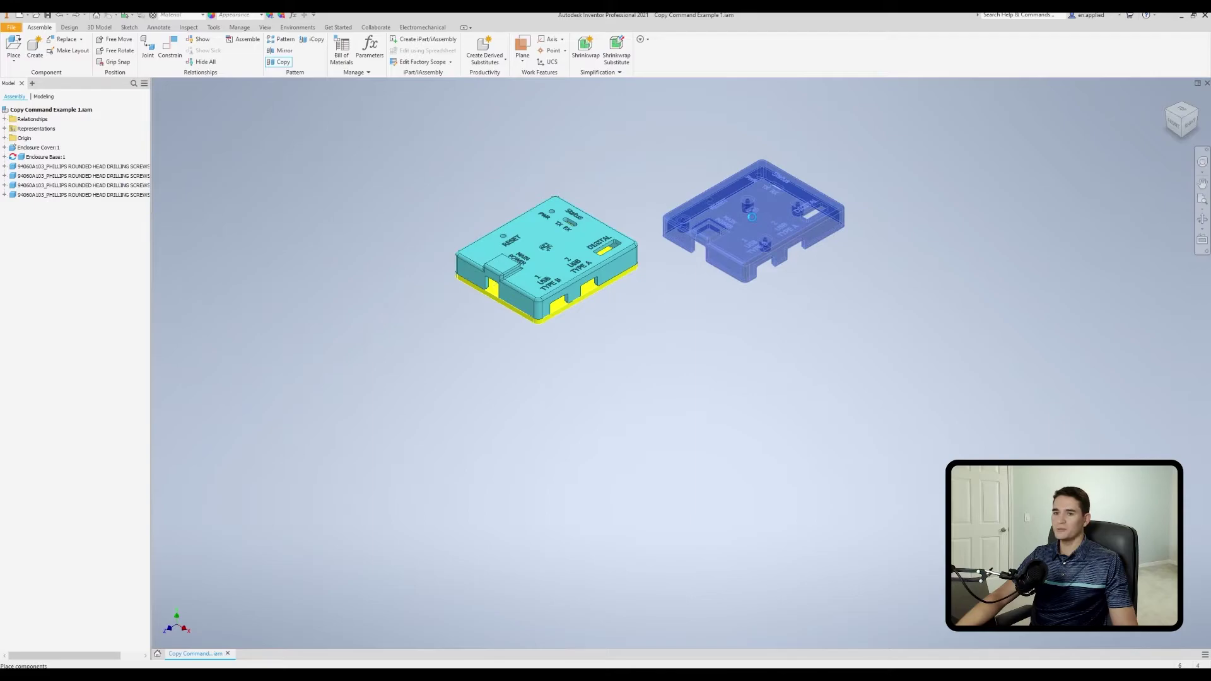
left_click(759, 221)
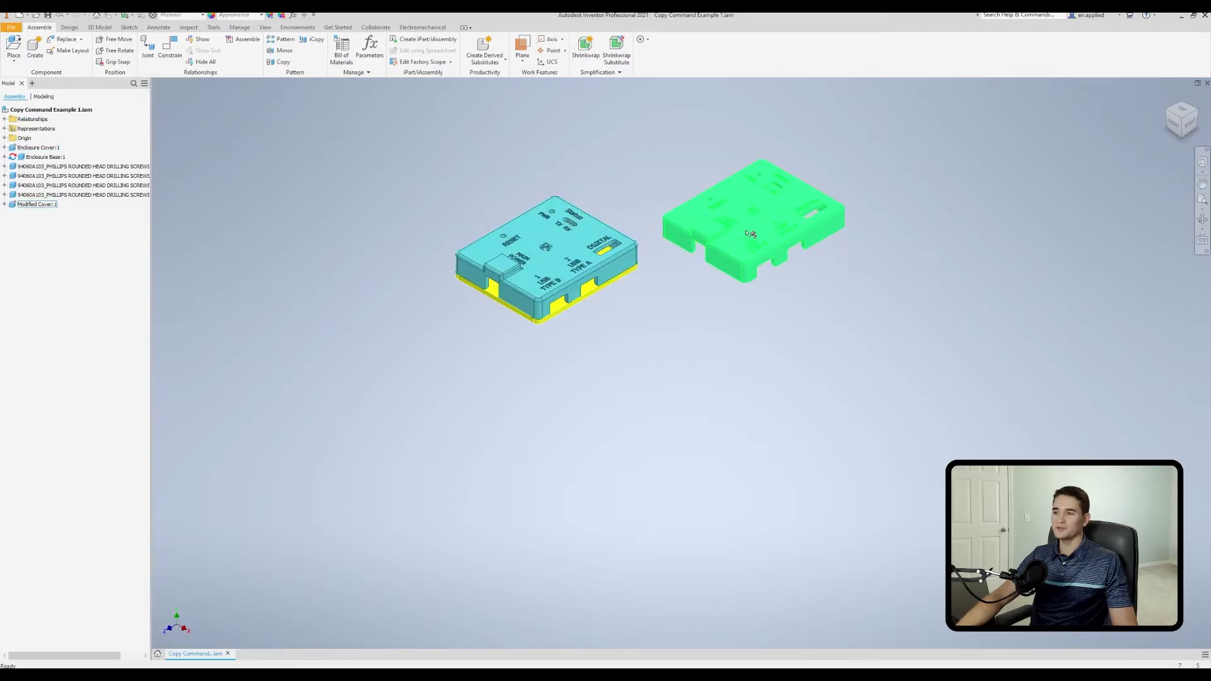
Copy only the enclosure cover with its status set to reuse and place the new instance in the empty space beside the original enclosure
middle_click_drag(677, 198, 617, 227)
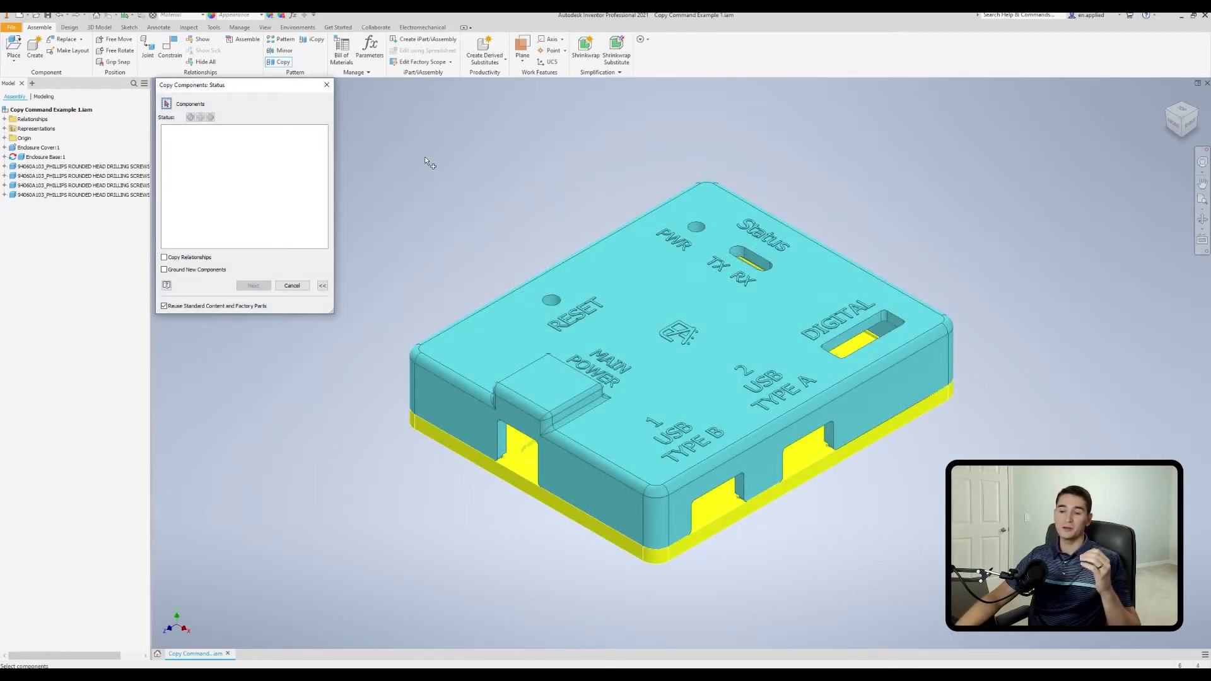
left_click(622, 271)
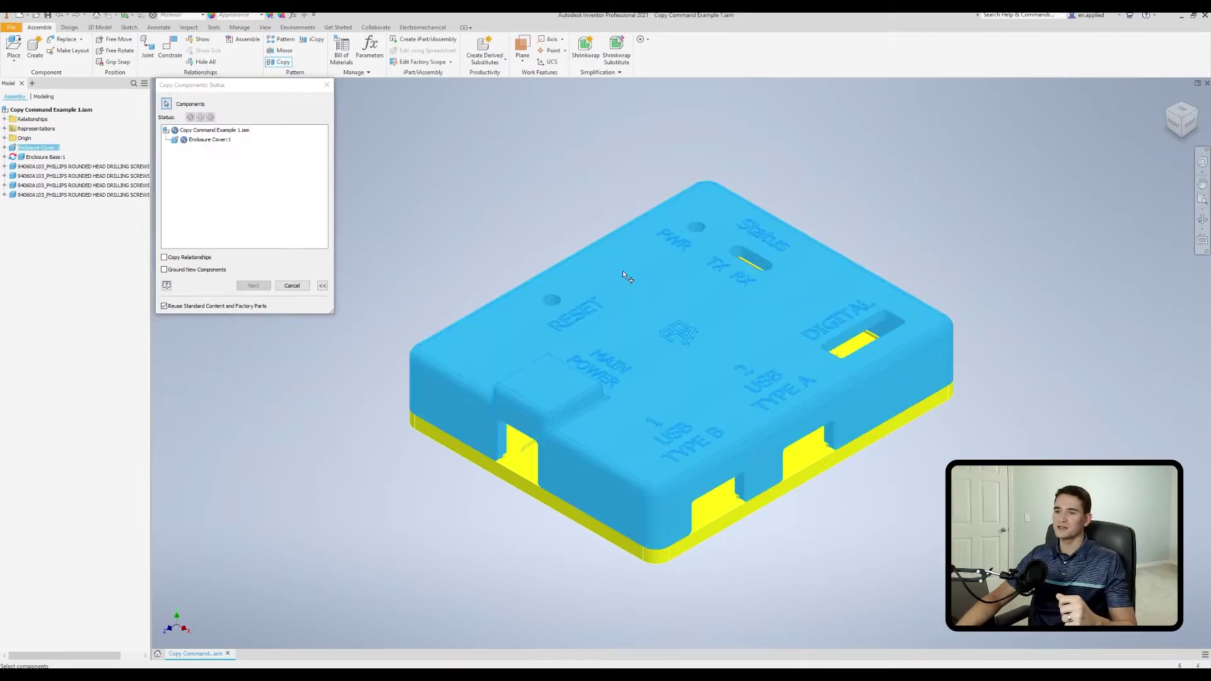
left_click(210, 139)
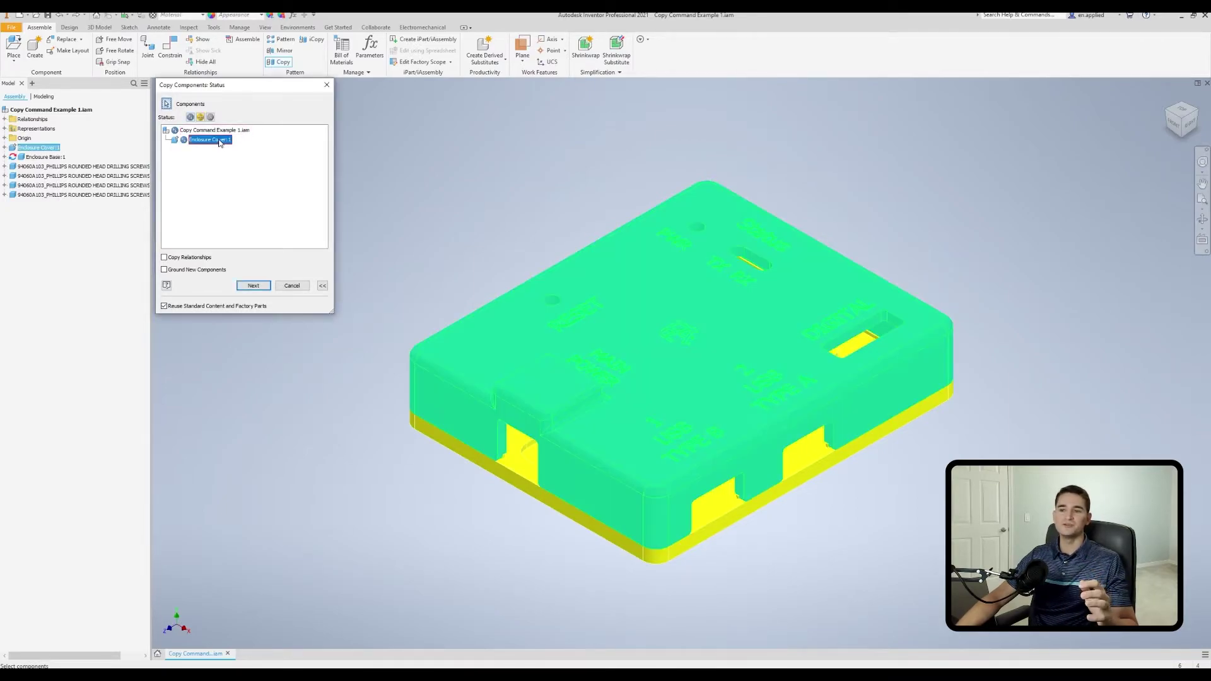
left_click(200, 117)
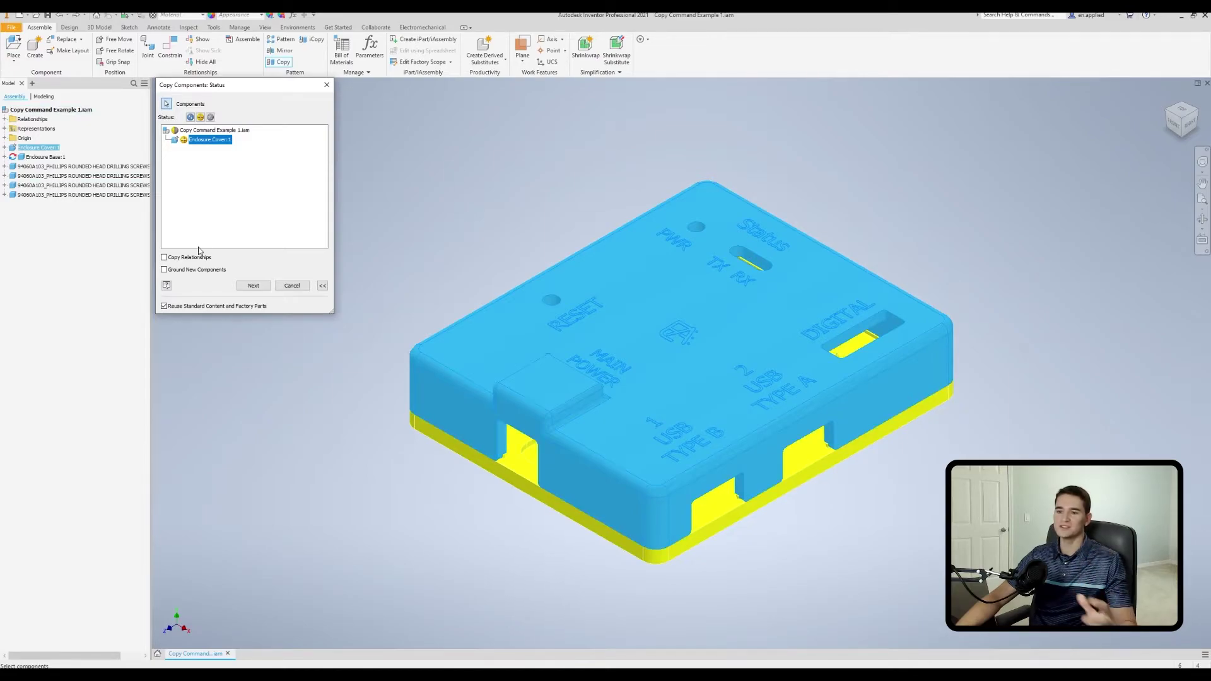
left_click(253, 285)
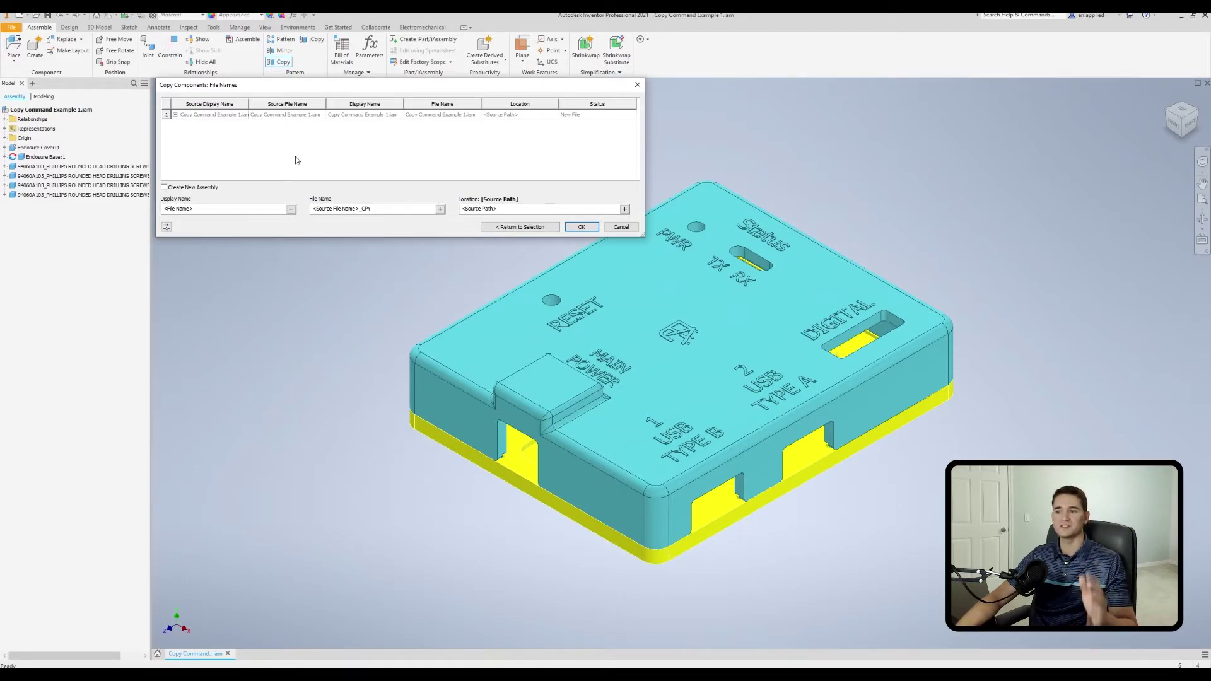
left_click(582, 227)
scroll(732, 199, "up", 4)
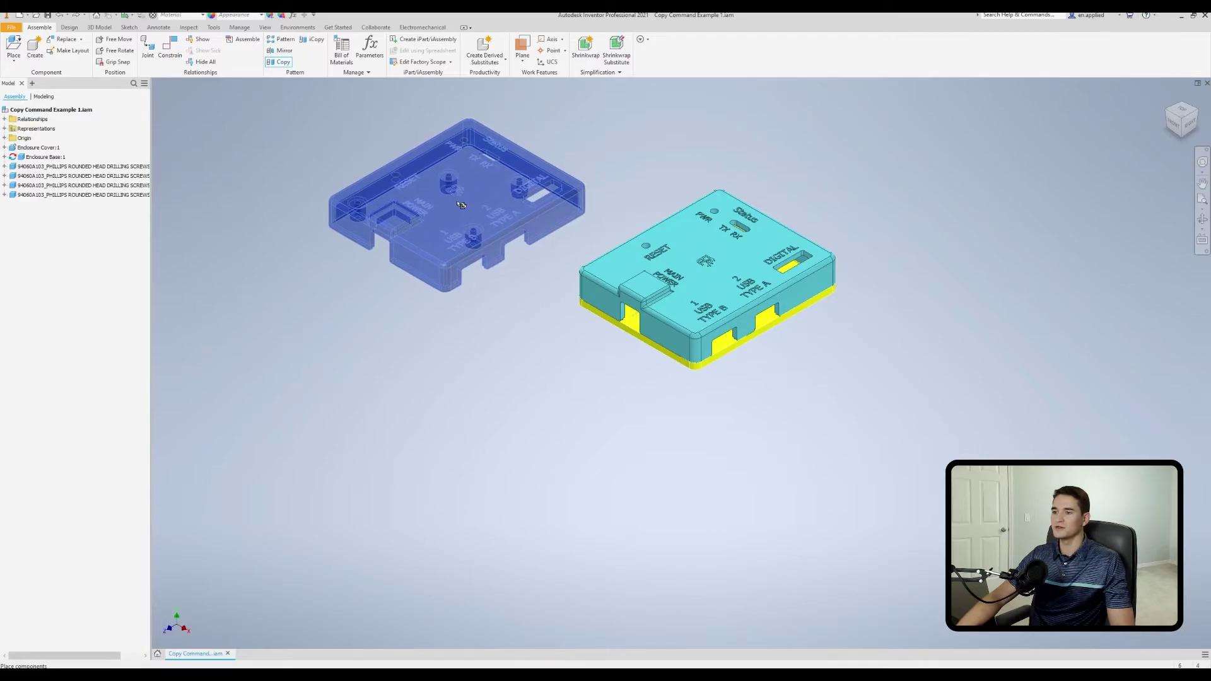
left_click(465, 204)
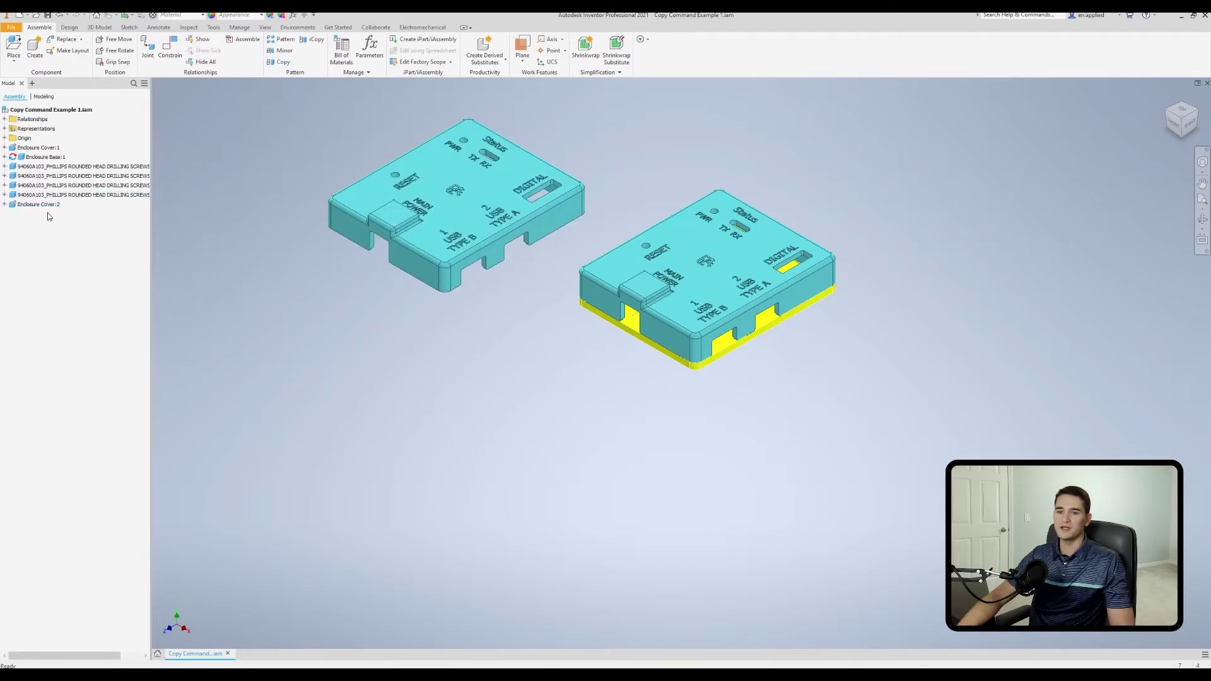
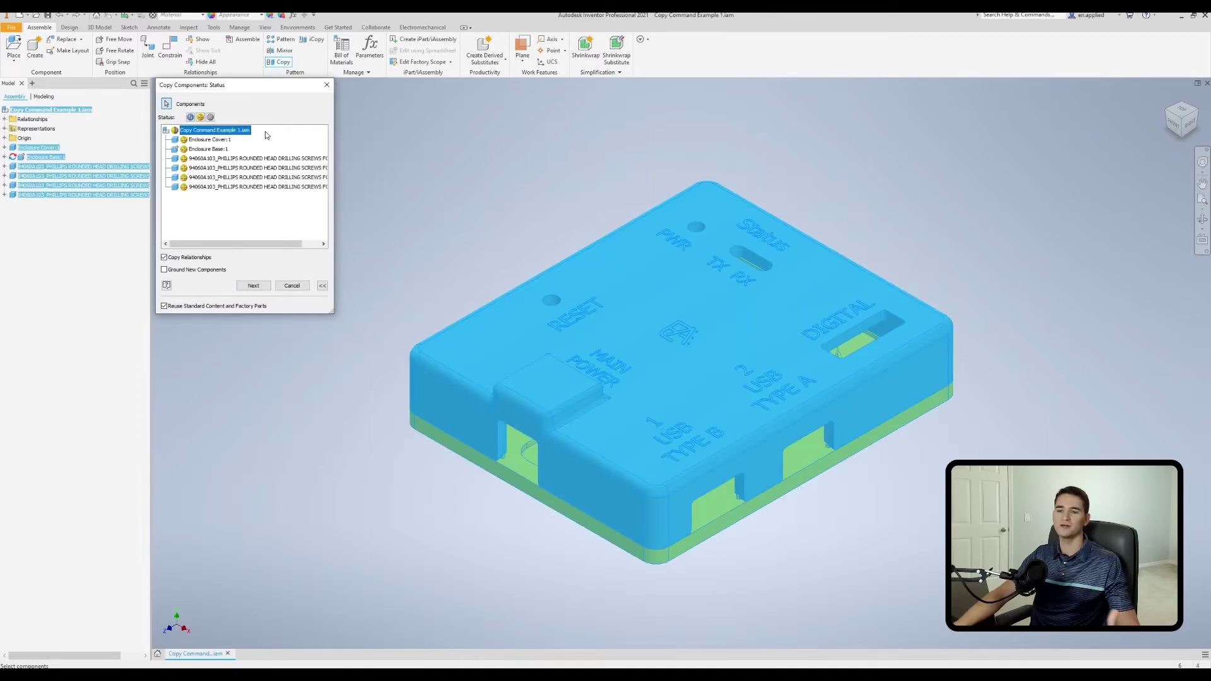
Copy the whole assembly as reused components with Copy Relationships enabled, place it beside the original, and inspect the listed relationships and covers
left_click(4, 120)
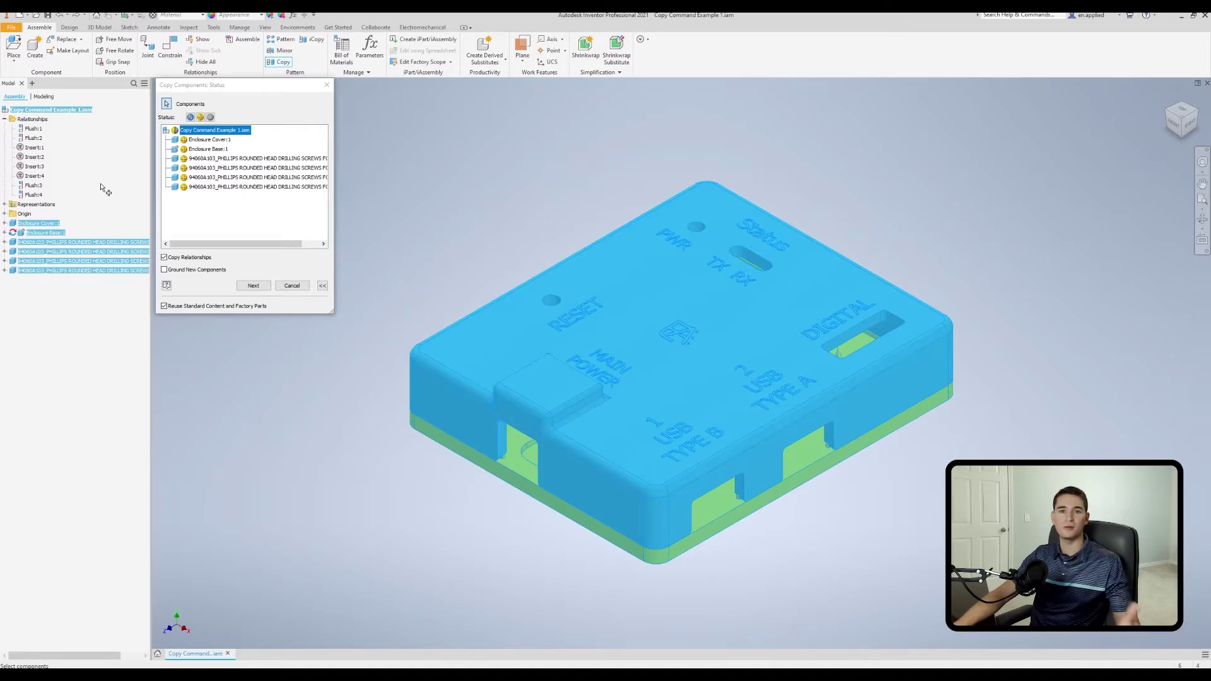
left_click(289, 257)
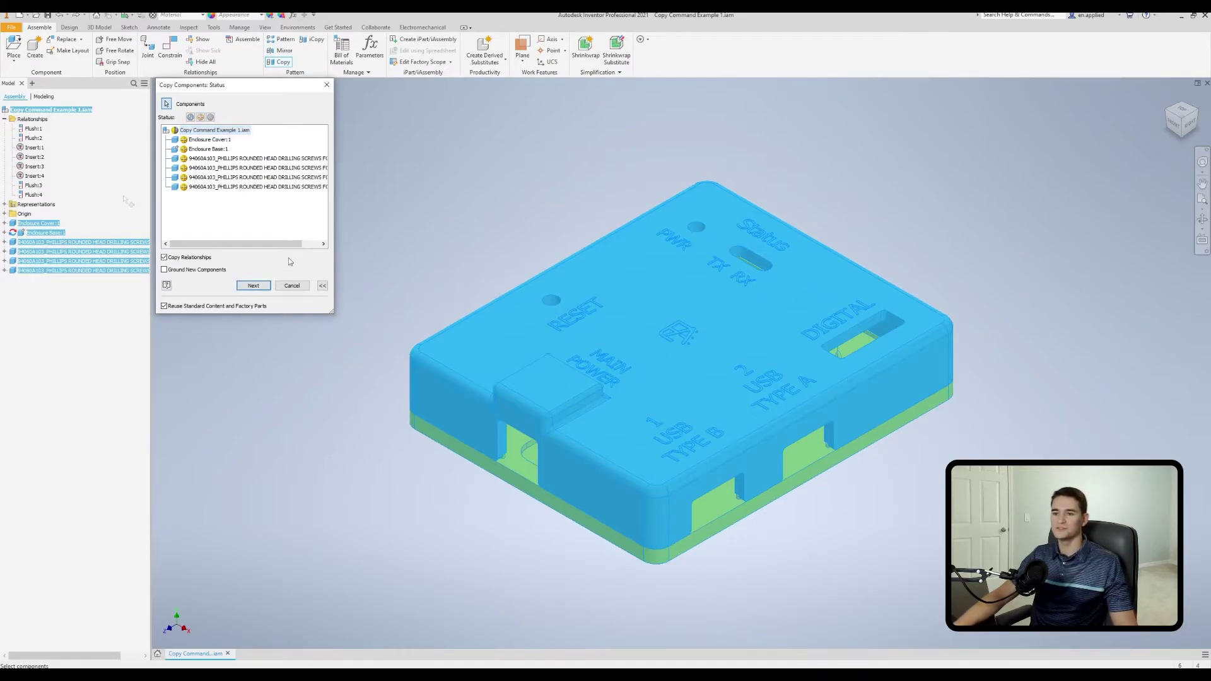
left_click(254, 285)
left_click(595, 229)
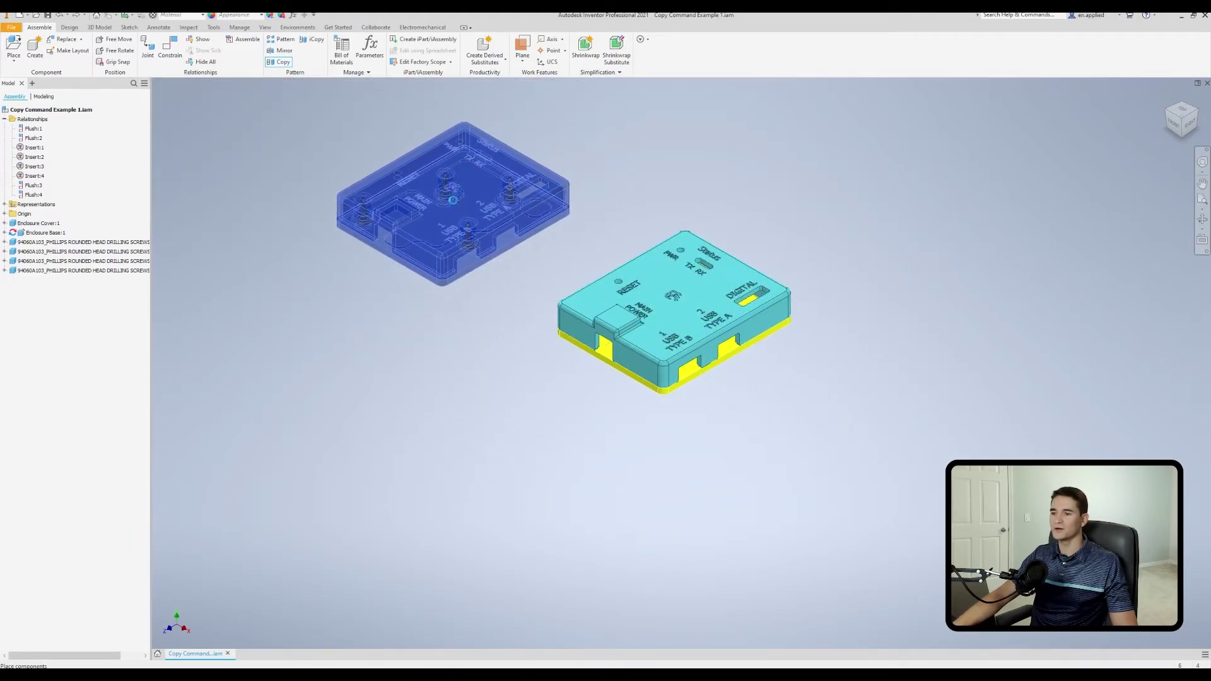
left_click(460, 206)
middle_click_drag(291, 237, 335, 274)
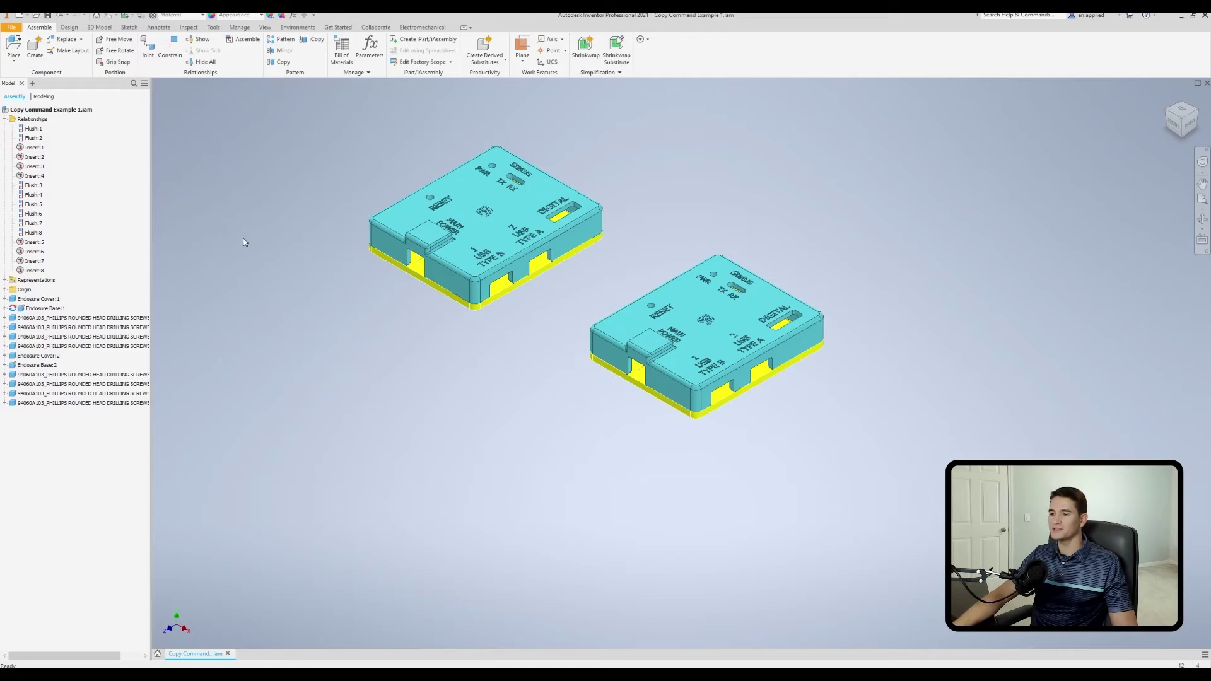
left_click(697, 330)
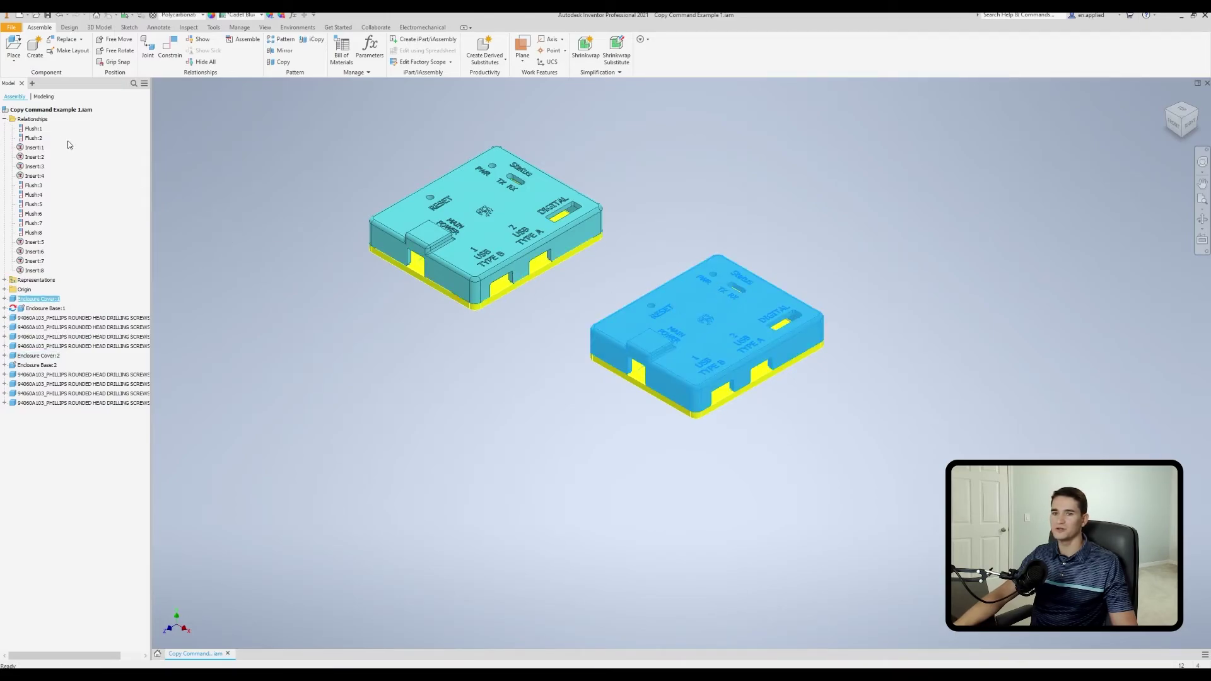
left_click(490, 218)
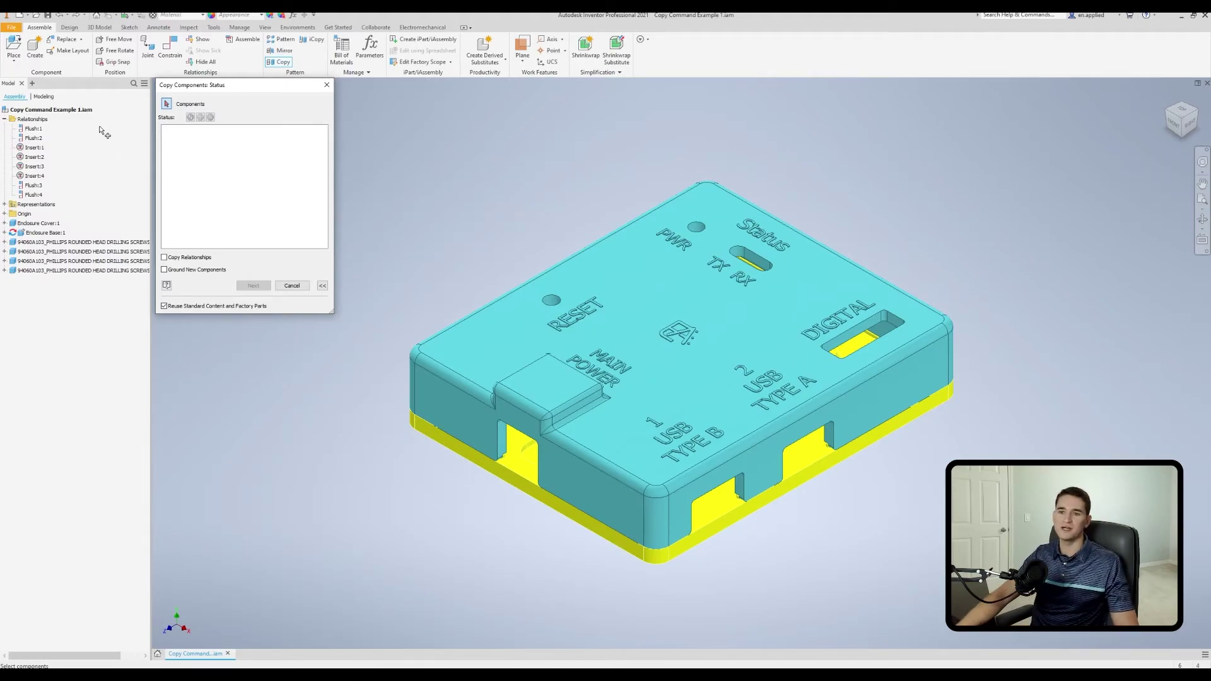
Copy the whole assembly as reused components with Ground New Components enabled and place the copy beside the original enclosure
left_click(77, 110)
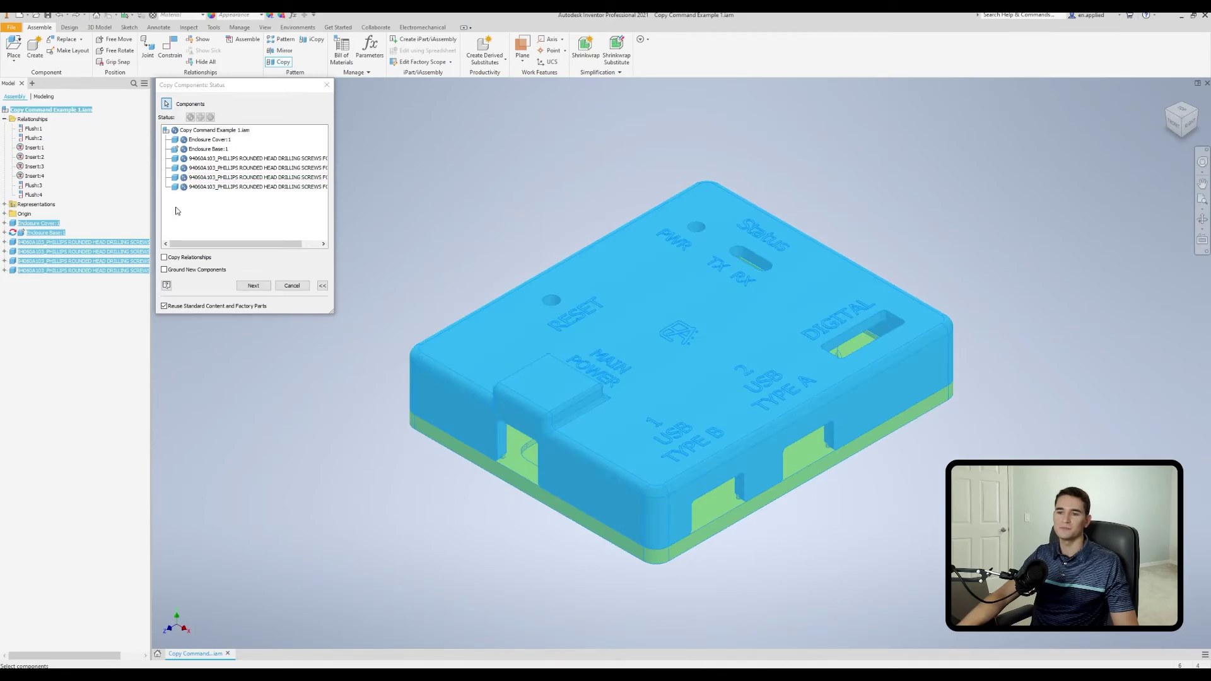
left_click(164, 274)
left_click(201, 128)
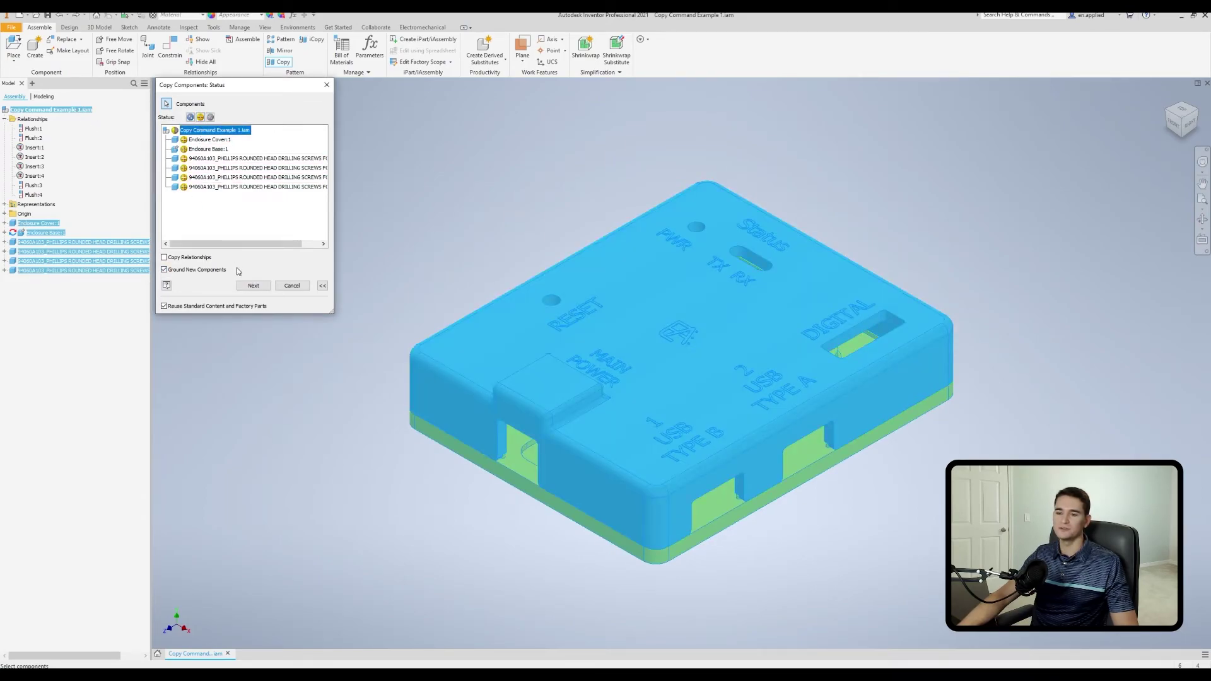
left_click(253, 285)
left_click(580, 227)
scroll(486, 236, "down", 5)
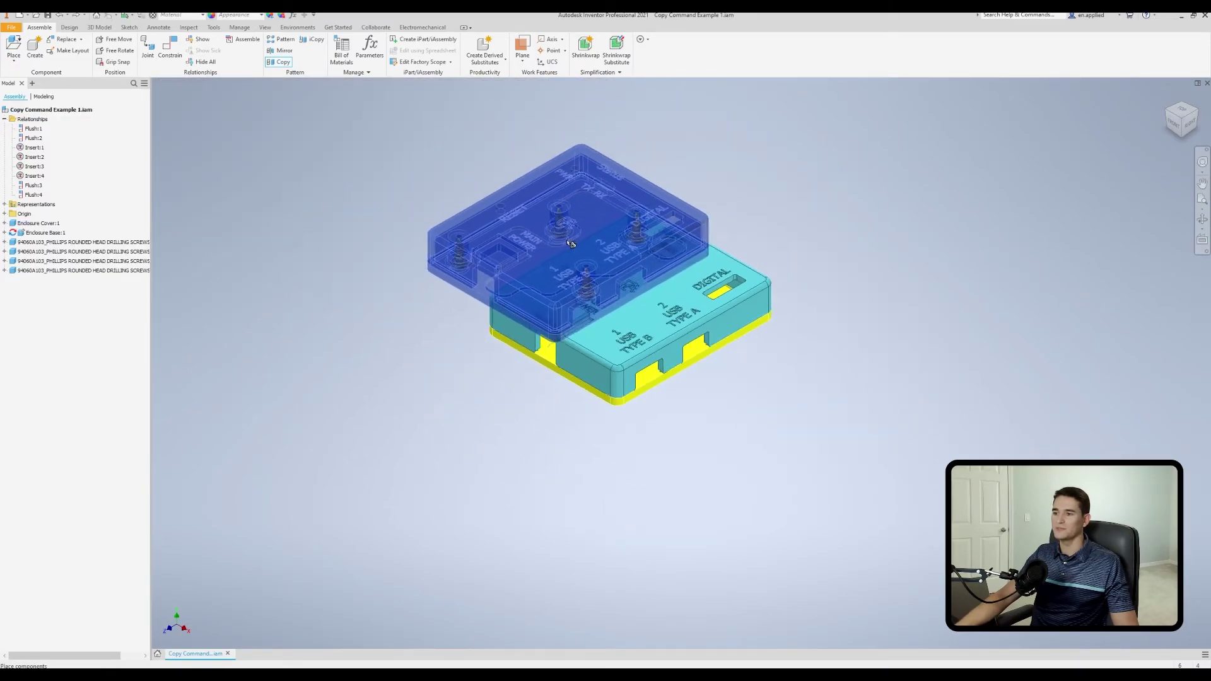
scroll(557, 255, "up", 2)
left_click(534, 274)
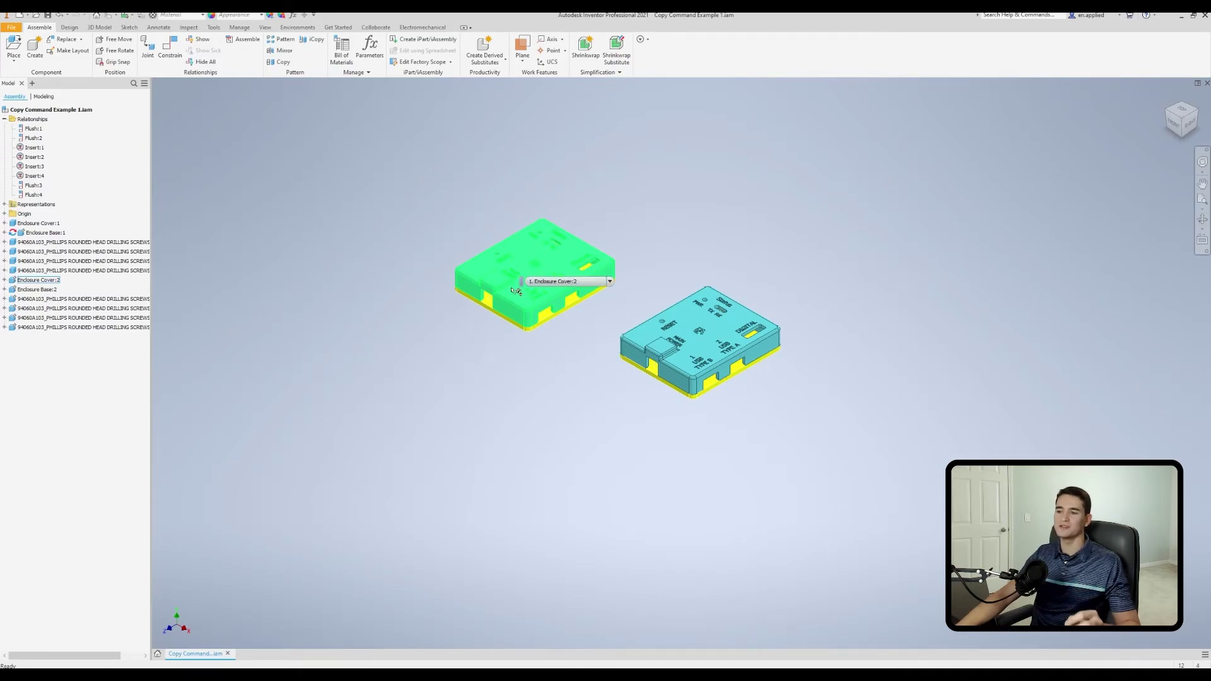
Select the copied cover and base in the model to check how the new components behave when grounded
left_click(459, 355)
left_click(510, 255)
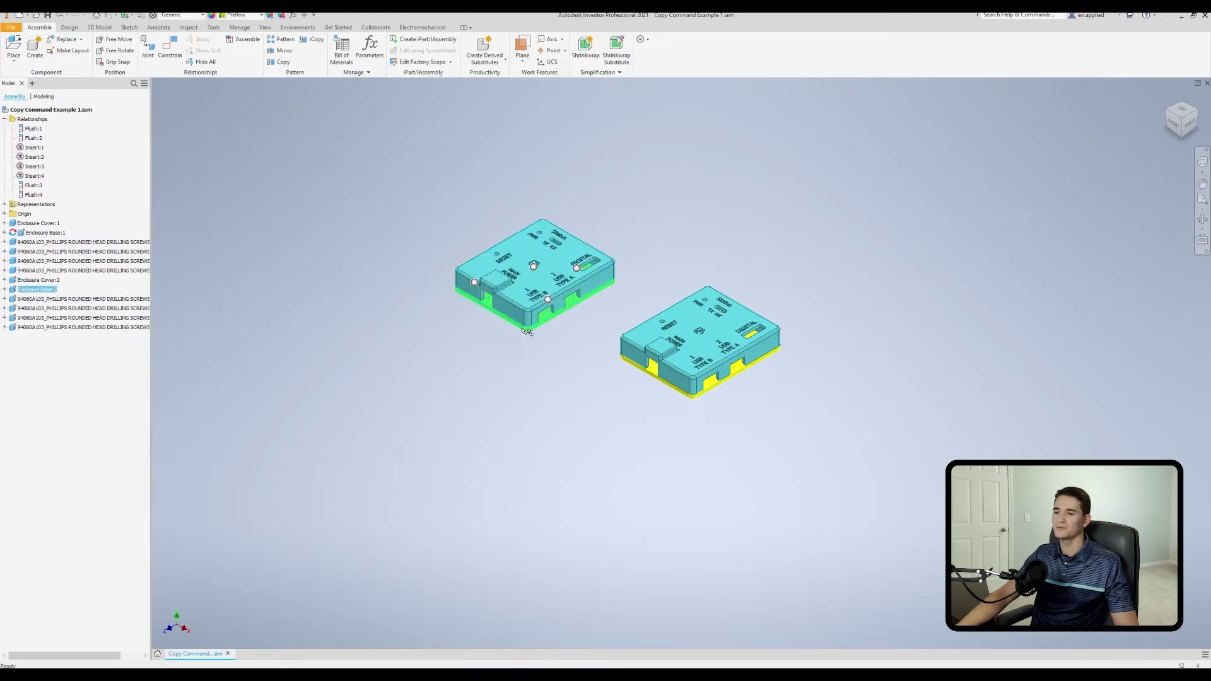
left_click(512, 263)
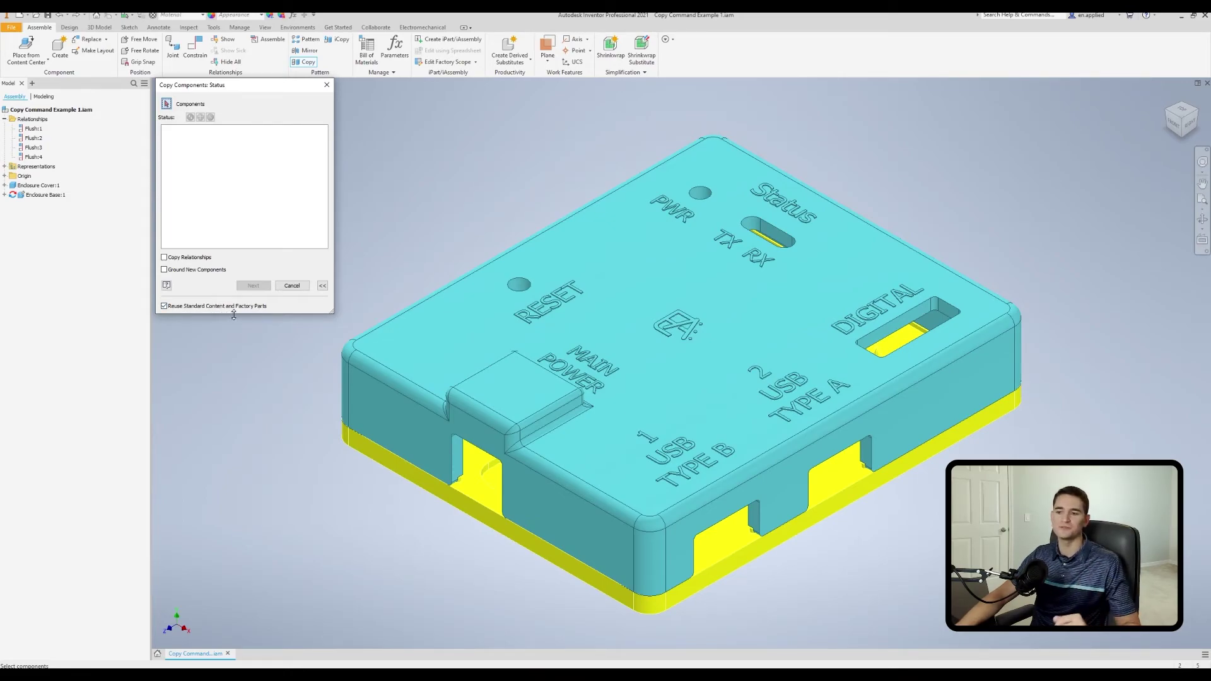
Collapse and re-expand the Copy command's additional options to examine the standard content reuse setting, and cancel the command
left_click(324, 286)
left_click(324, 285)
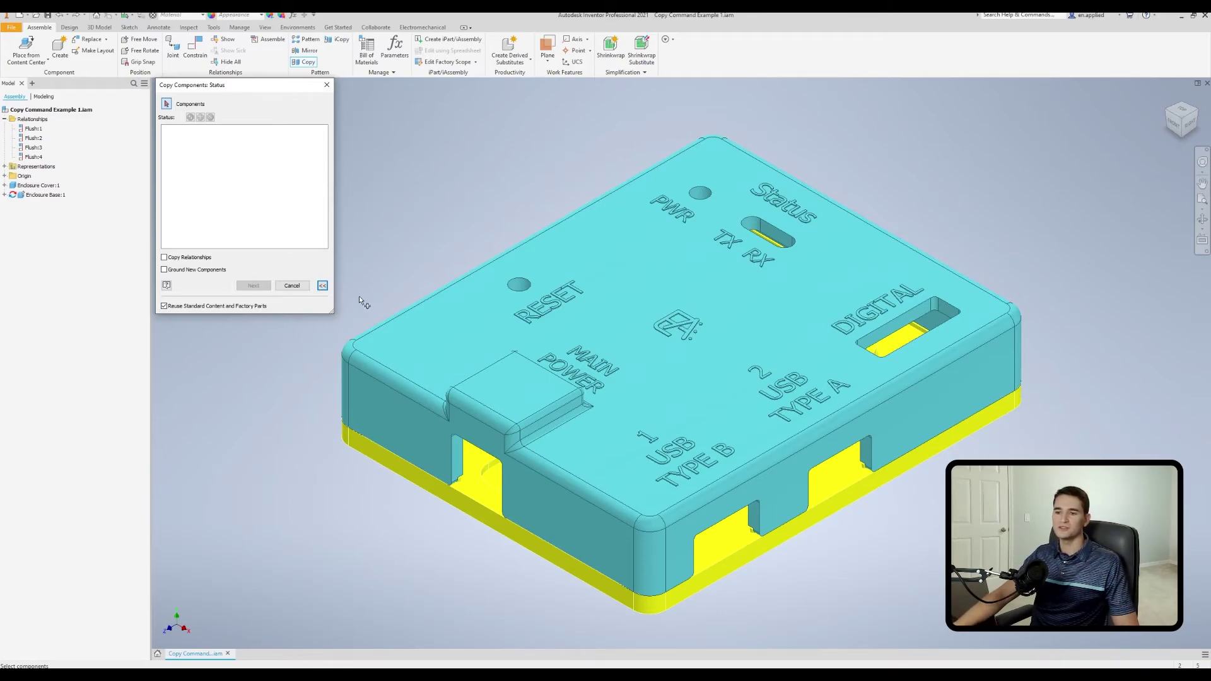
left_click(292, 287)
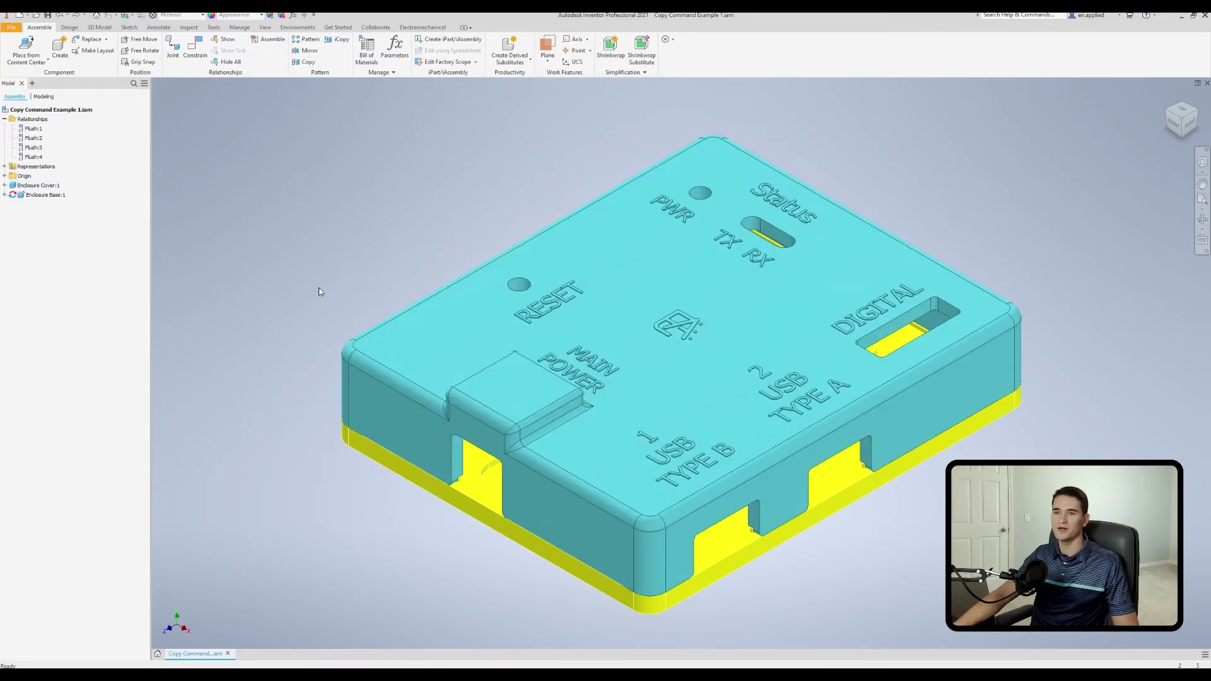
Choose Cross Recessed Fillister Head Tapping Screw - Type C - Type I from Content Center and attach it to a corner hole under the enclosure base
left_click(47, 59)
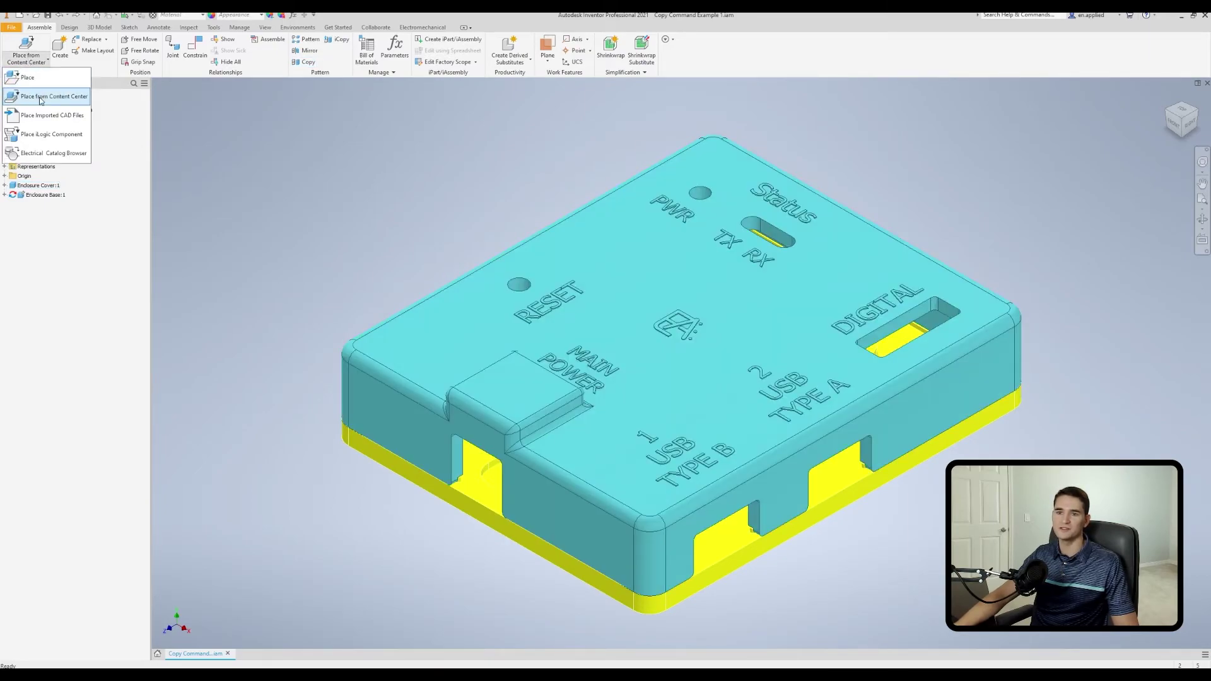
left_click(38, 97)
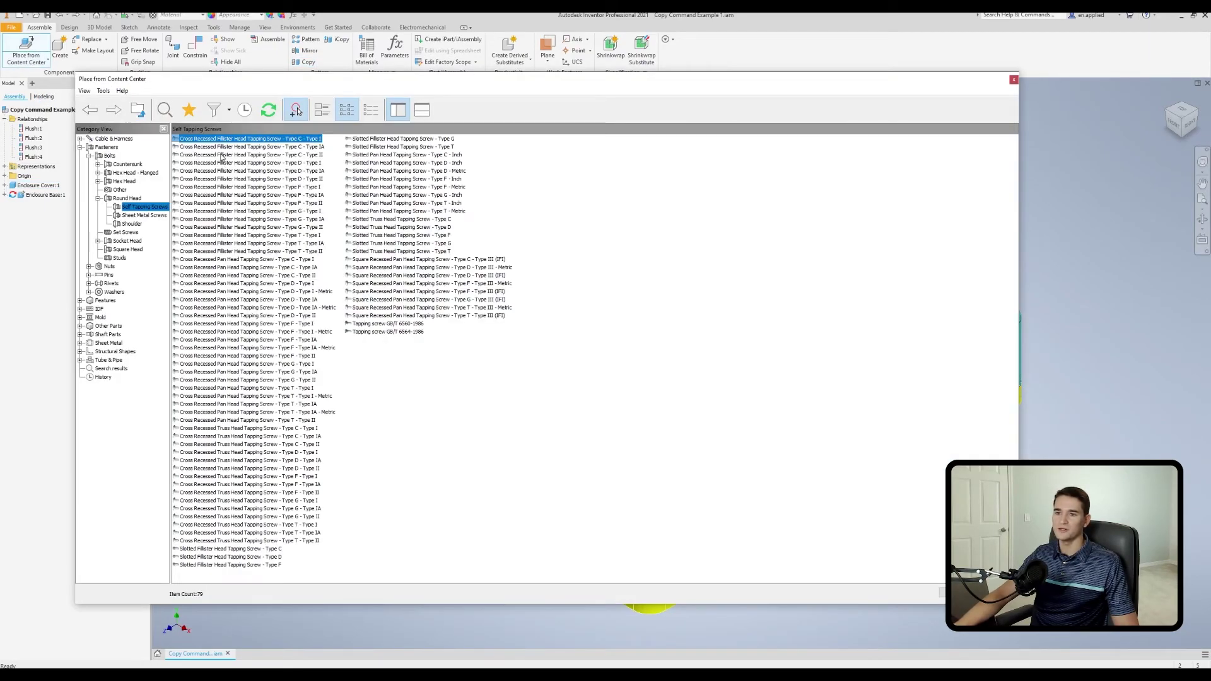
double_click(227, 142)
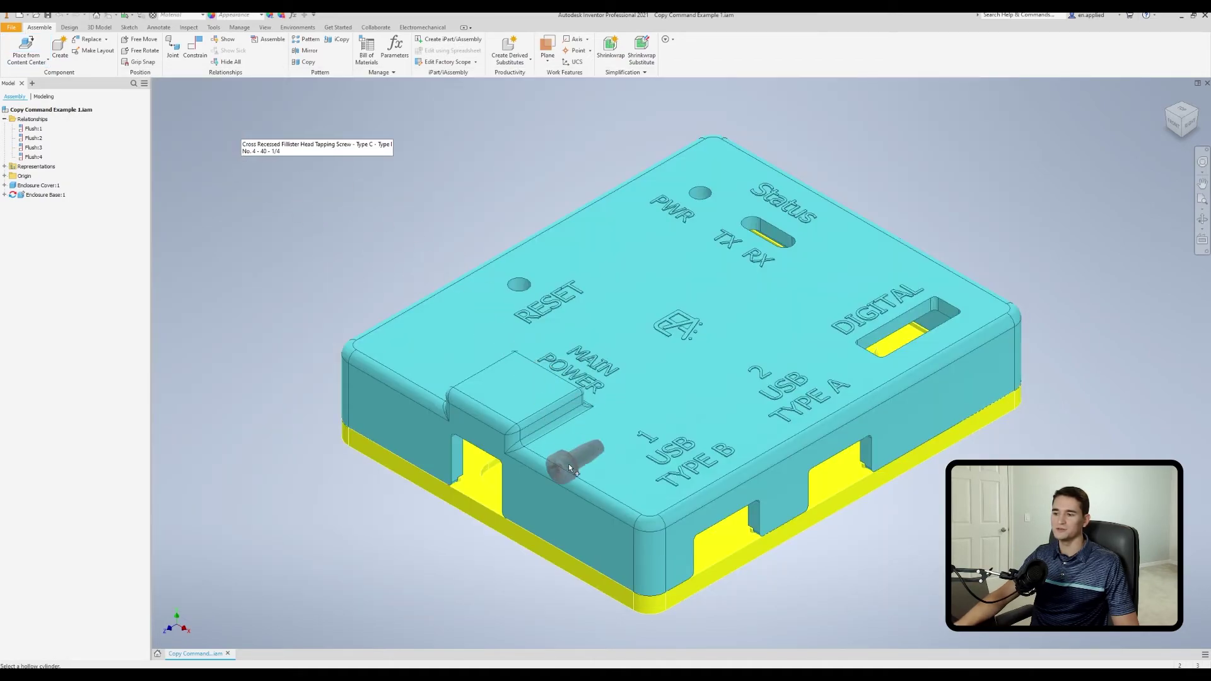
middle_click_drag(576, 486, 453, 354, "shift")
scroll(441, 316, "up", 8)
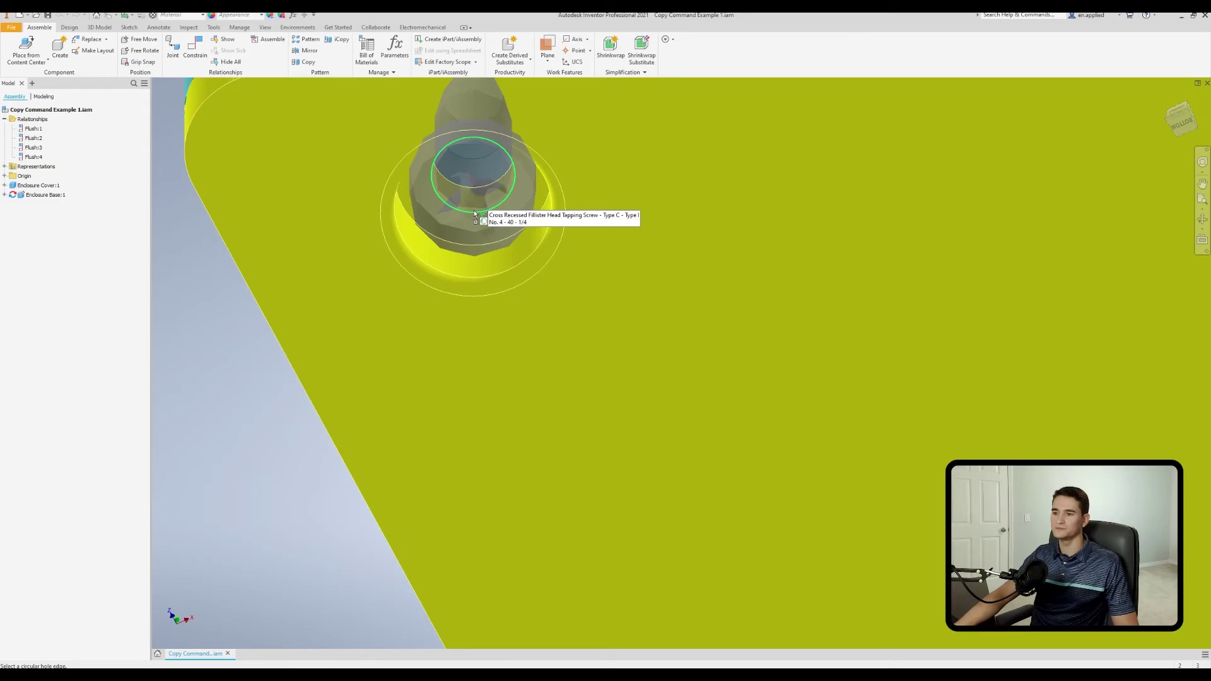
left_click(474, 212)
Accept the screw in the corner hole with the 4-40 UNC thread and finish placing without adding another one
scroll(524, 271, "down", 3)
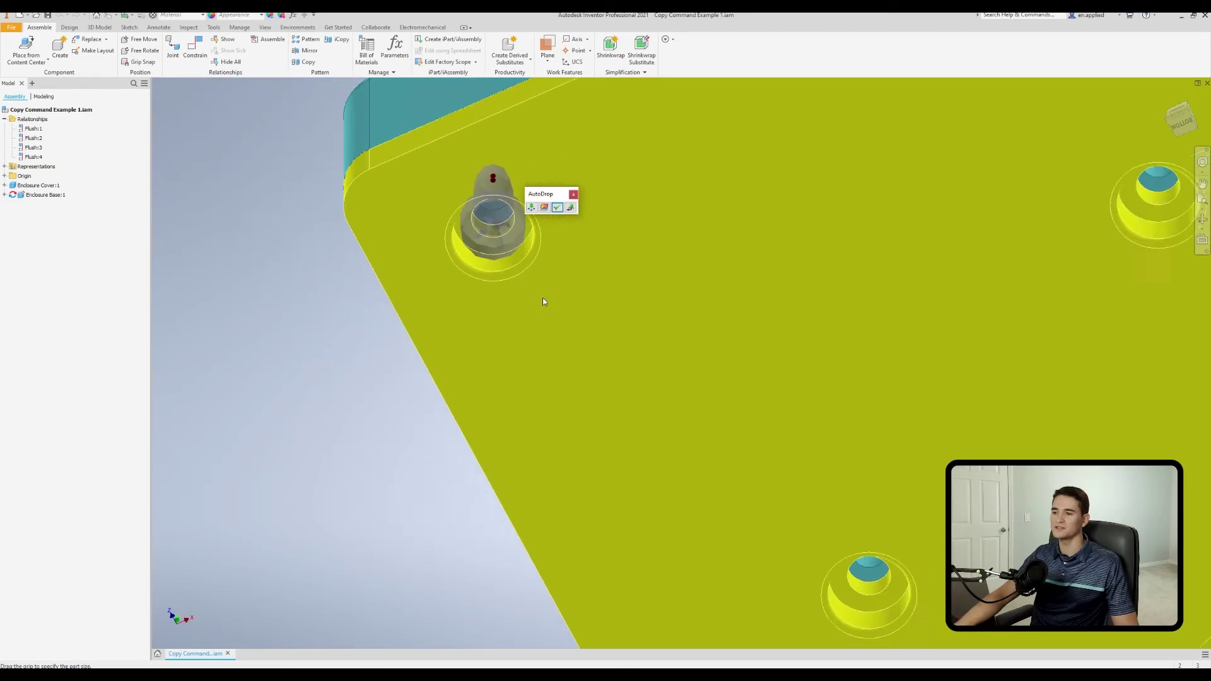
scroll(539, 273, "down", 3)
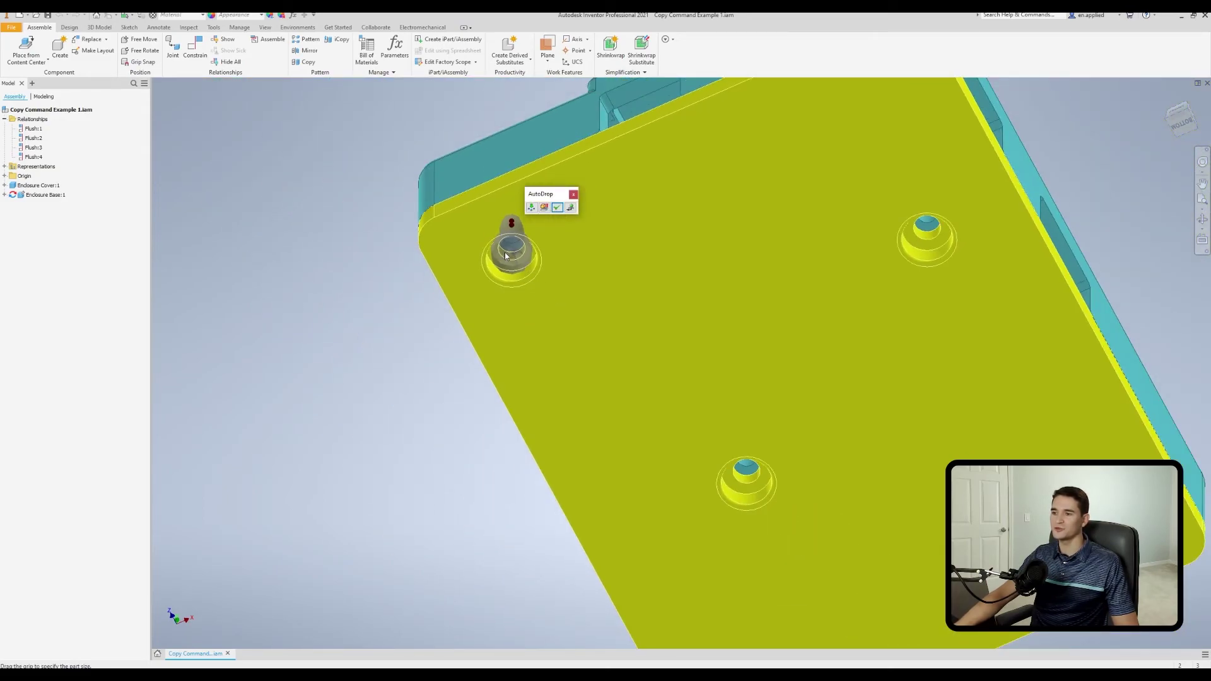
left_click(557, 208)
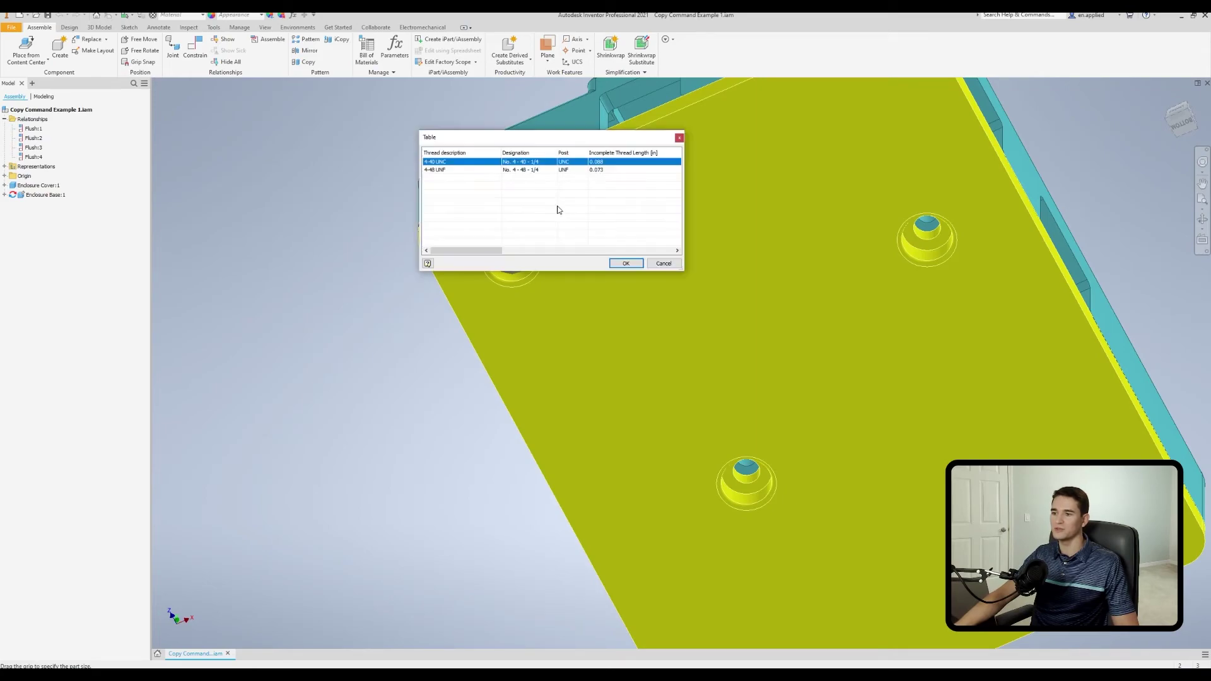
left_click(628, 264)
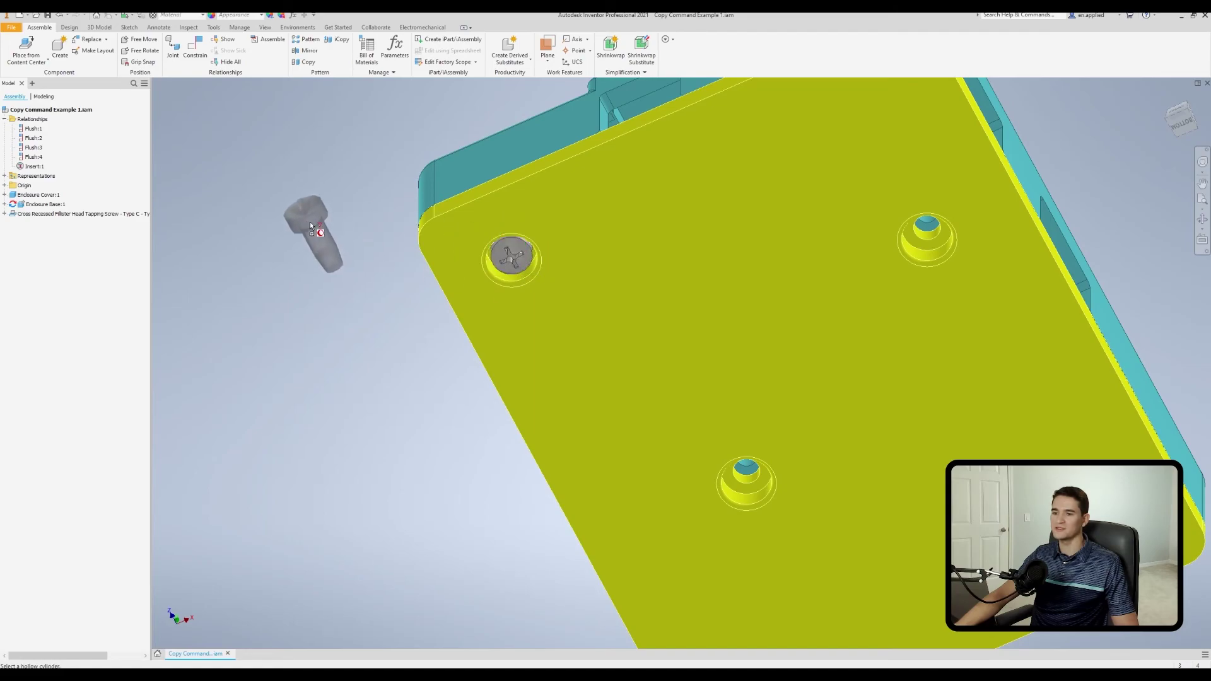
right_click(310, 224)
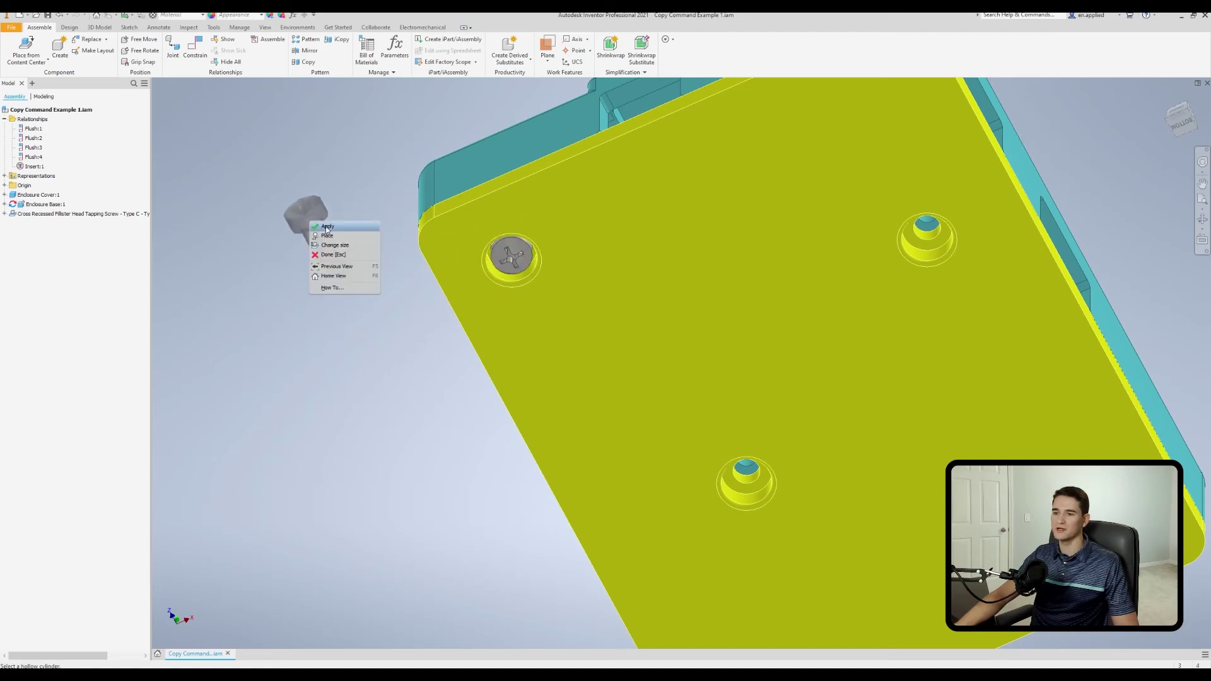
left_click(342, 256)
Select the tapping screw for the Copy command with reuse of standard content enabled, examine its copy status, and clear the selection
middle_click_drag(833, 196, 751, 249, "shift")
left_click(306, 62)
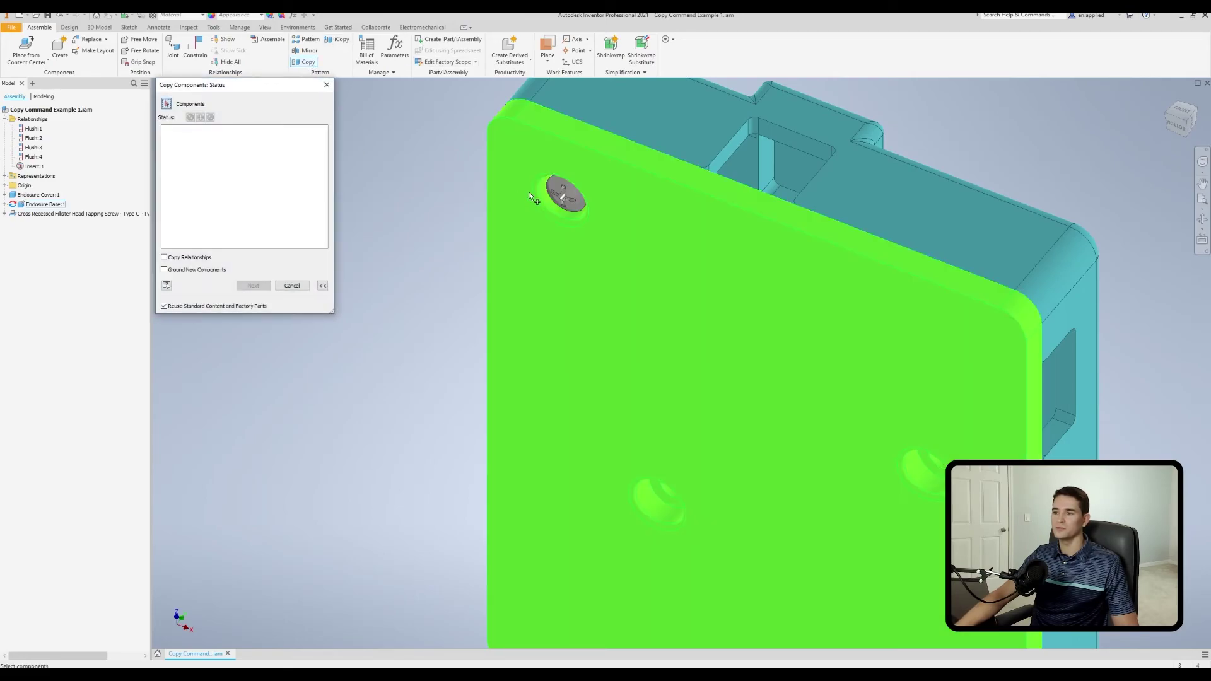
left_click(541, 199)
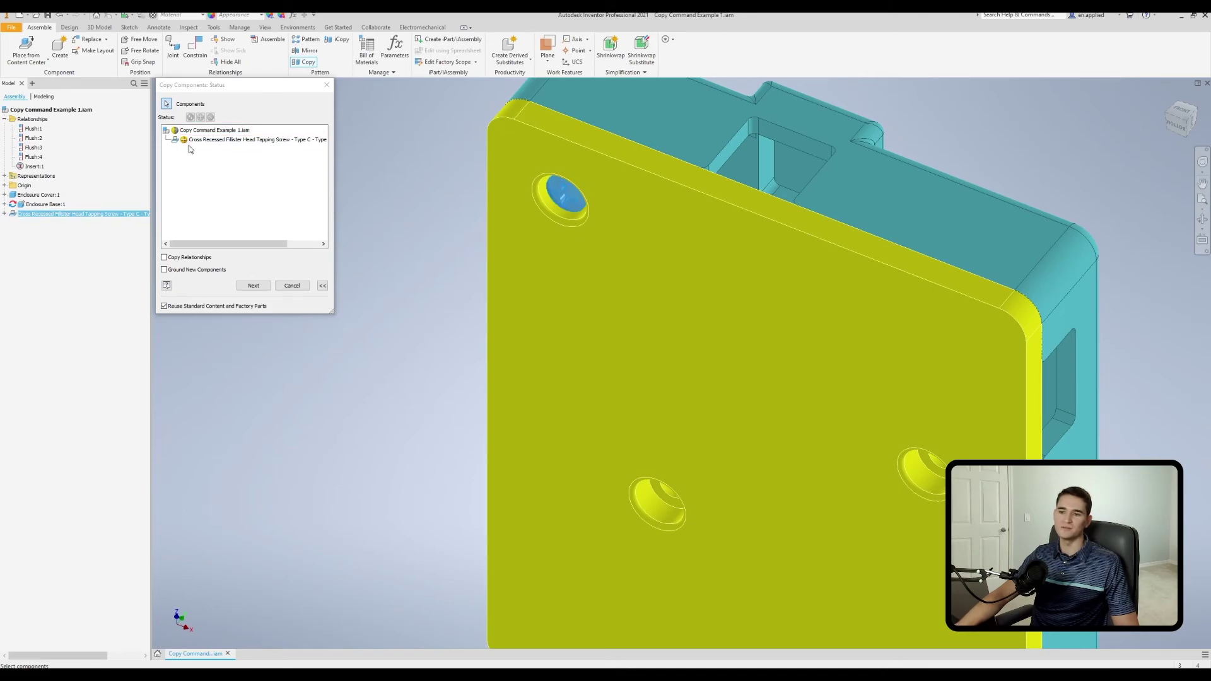
left_click(251, 199)
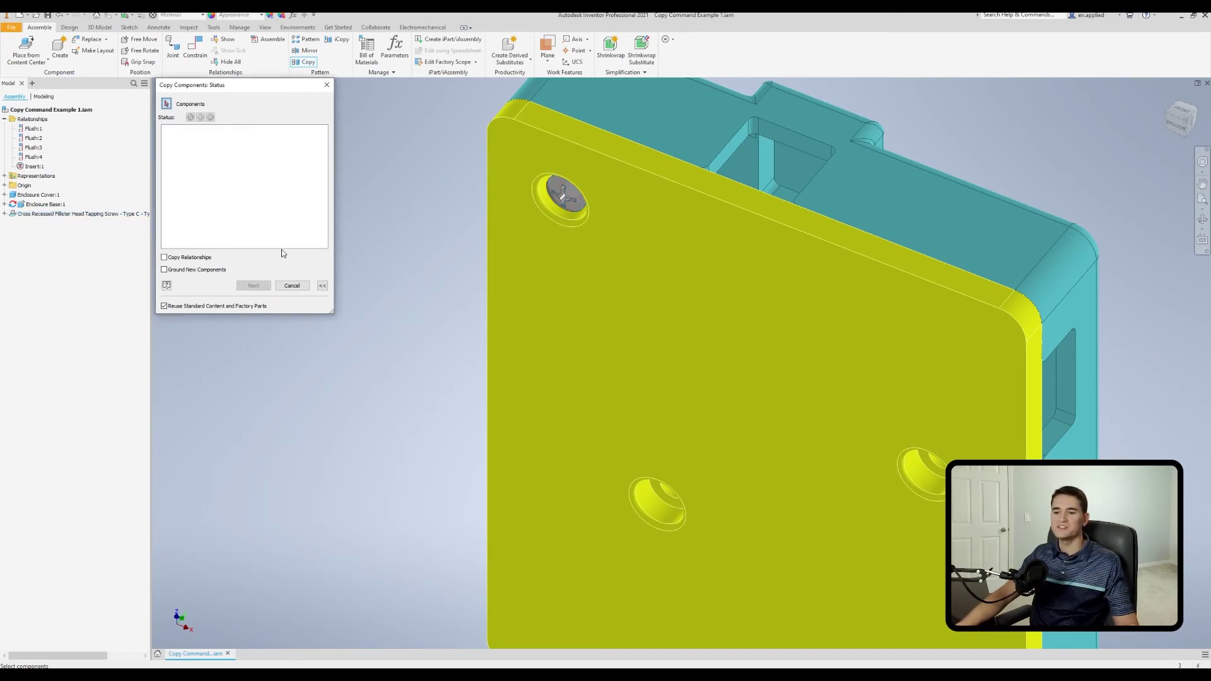
Turn off Reuse Standard Content and Factory Parts, select the tapping screw for copying, and turn the option back on
left_click(178, 311)
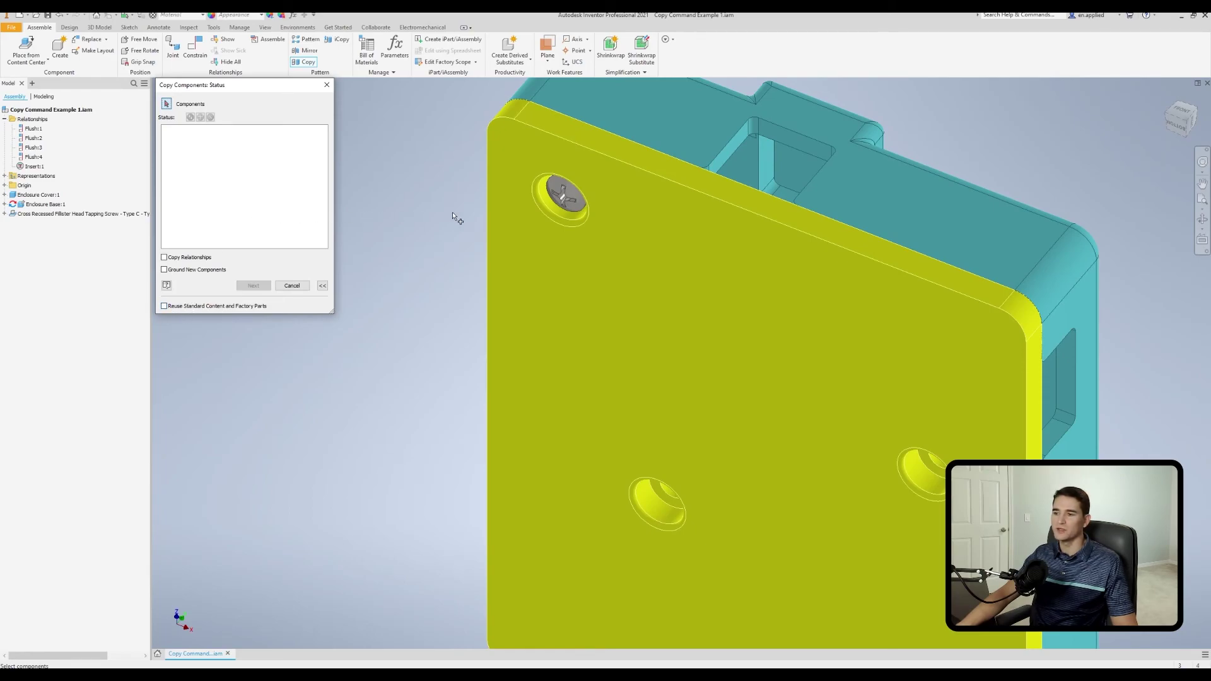
left_click(557, 203)
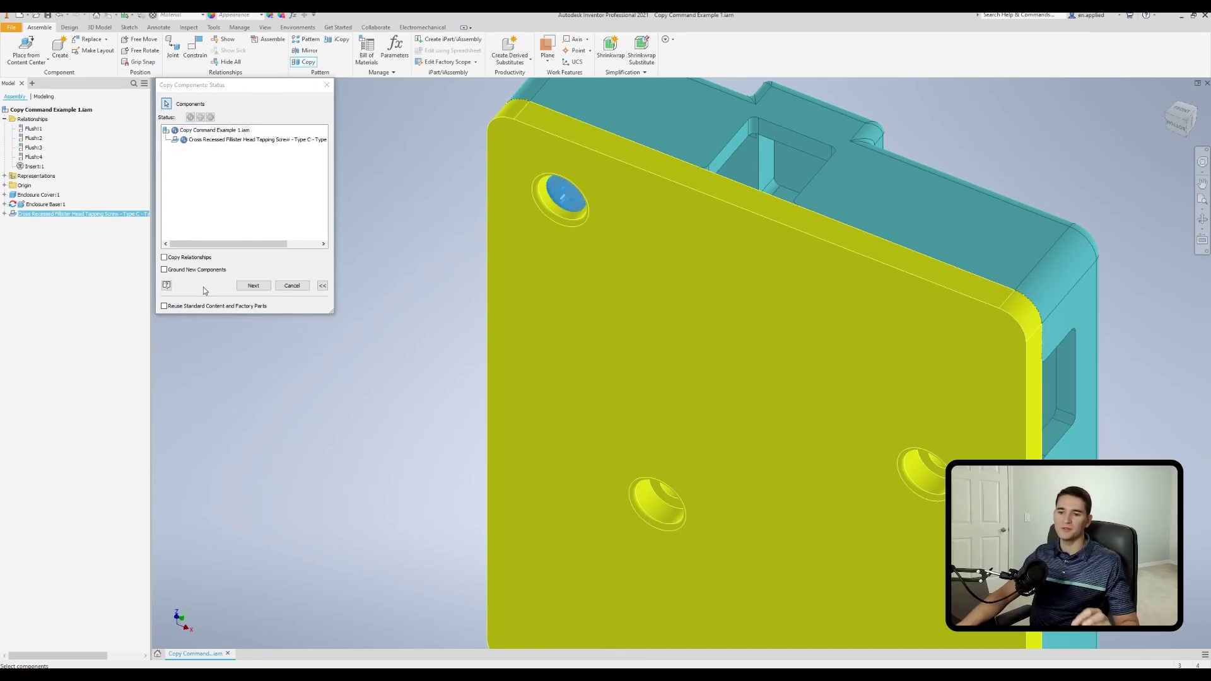
left_click(171, 309)
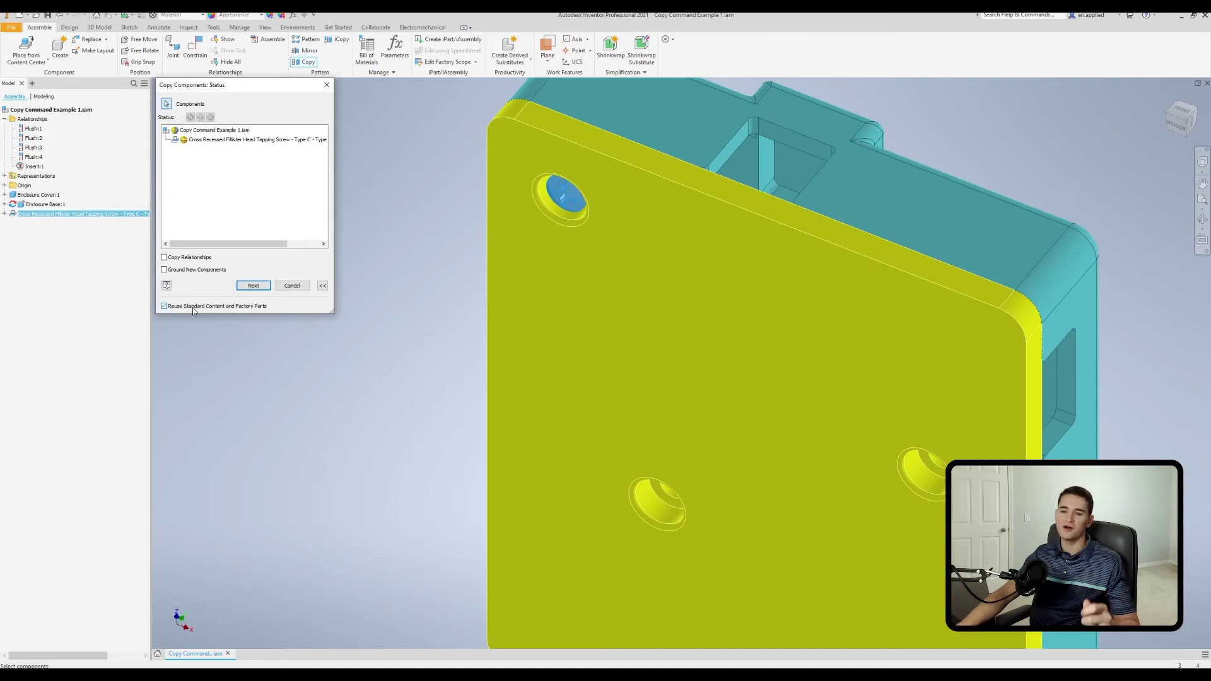